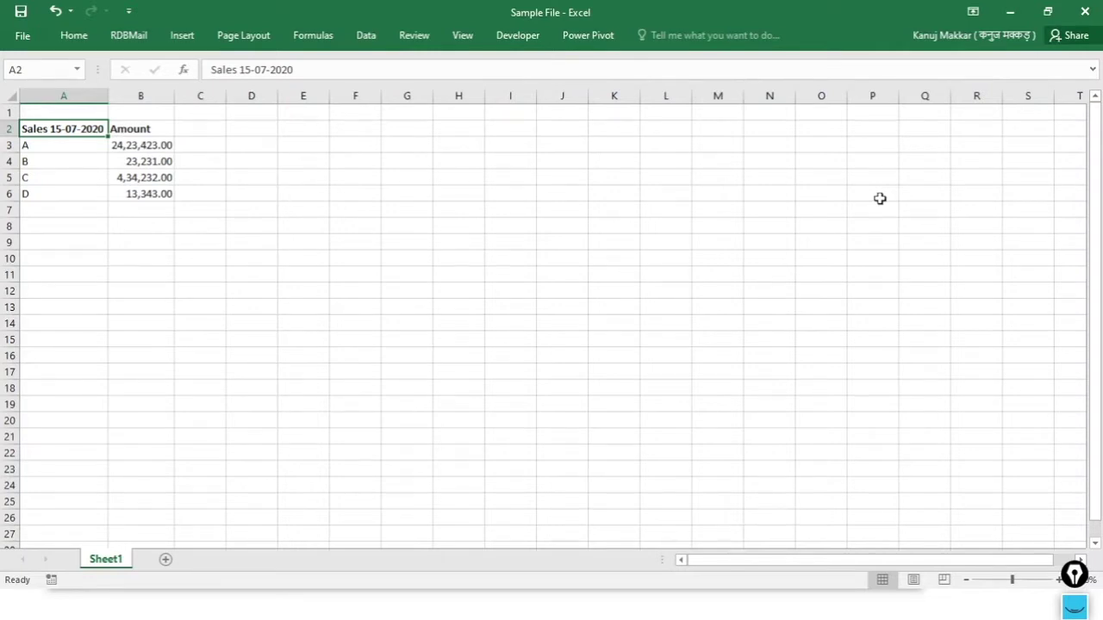
In Excel, change the A2 header's day from 15 to 16, making it Sales 16-07-2020
key(Down)
key(Up)
key(Down)
key(Up)
key(Down)
key(Up)
key(F2)
click(57, 128)
key(BackSpace)
text(6)
click(79, 154)
key(Up)
key(Up)
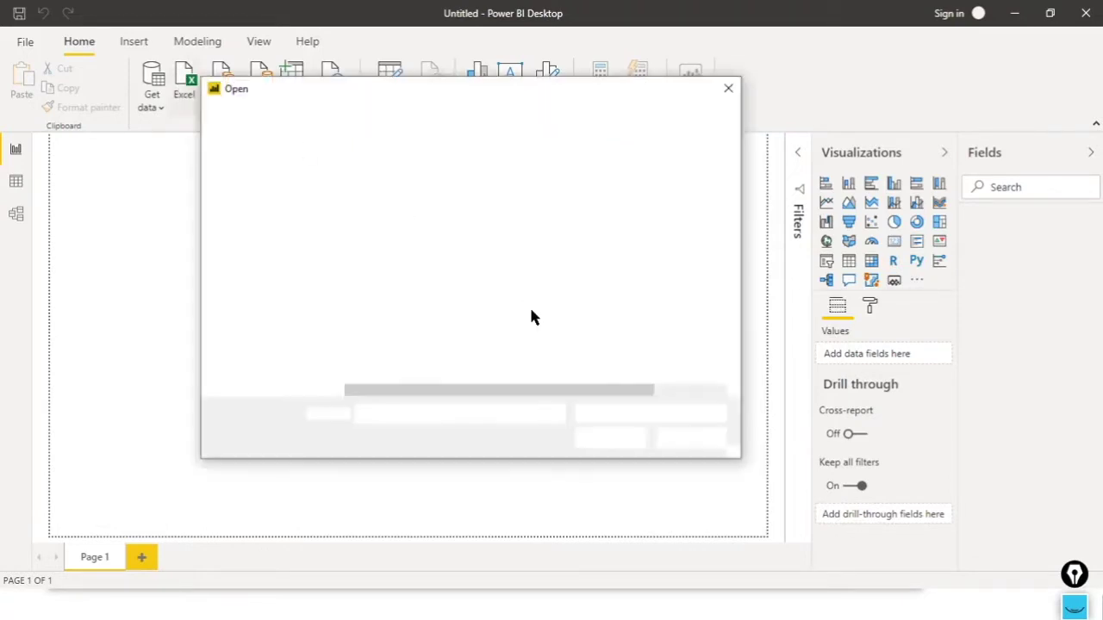
Open Sample File.xlsx, pick Sheet1 in the Navigator and load it via Transform Data
double_click(383, 197)
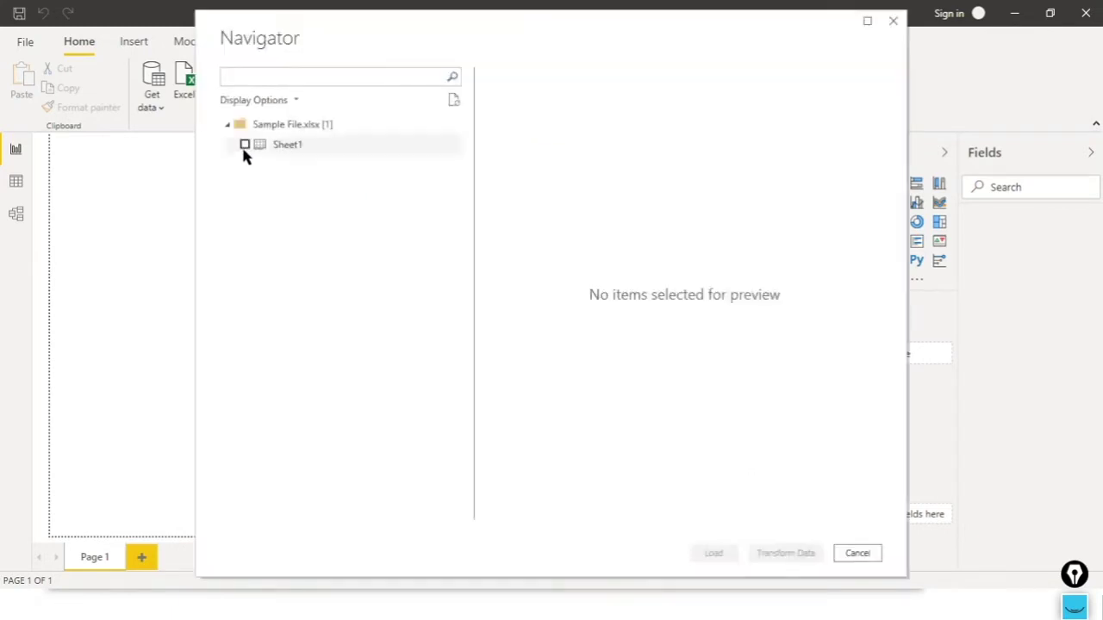
click(245, 145)
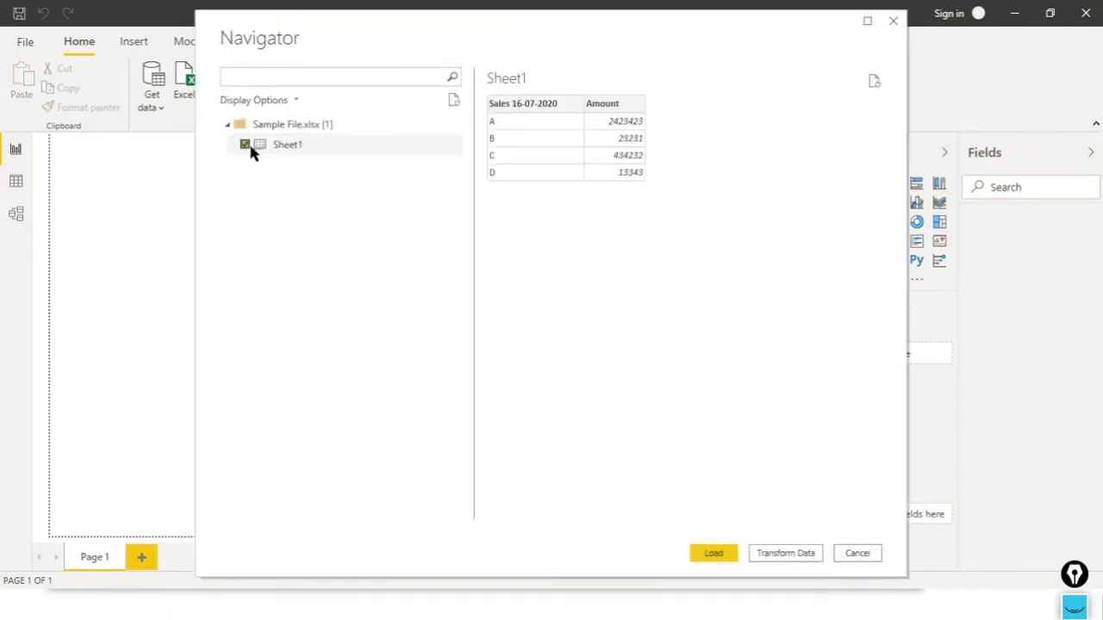
click(783, 554)
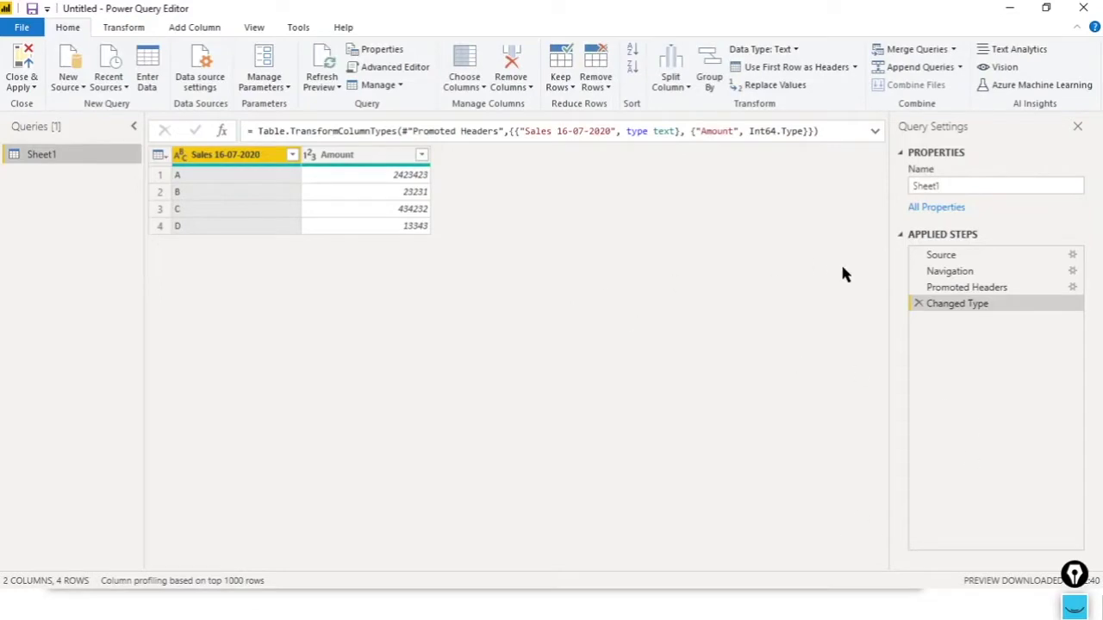
Review the Source, Navigation, Promoted Headers and Changed Type applied steps in turn
click(968, 255)
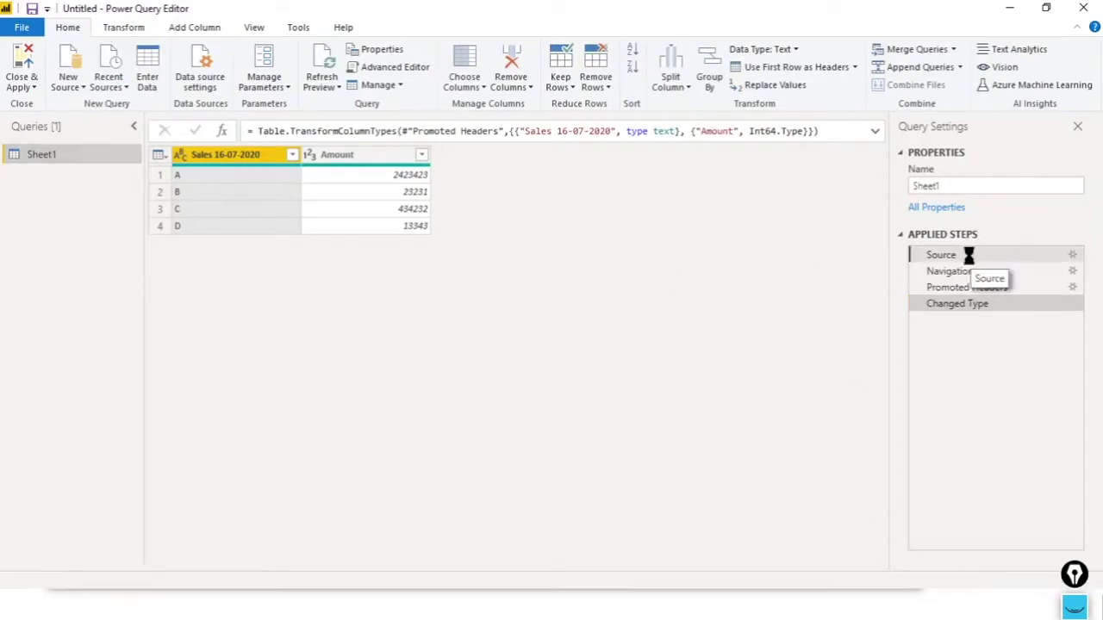
click(956, 271)
click(984, 289)
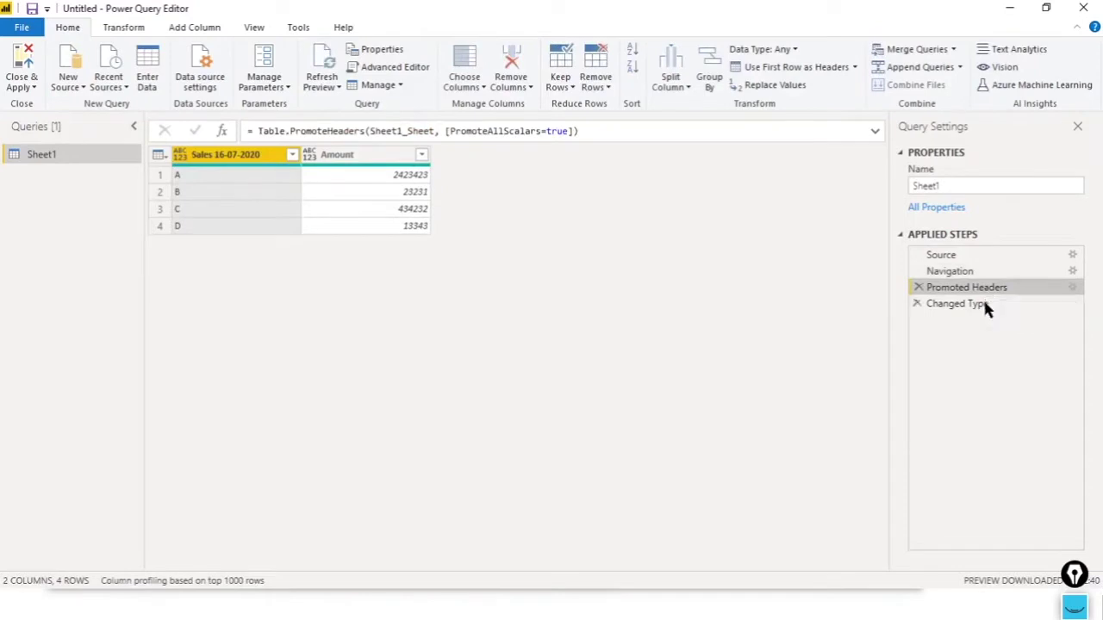
click(986, 306)
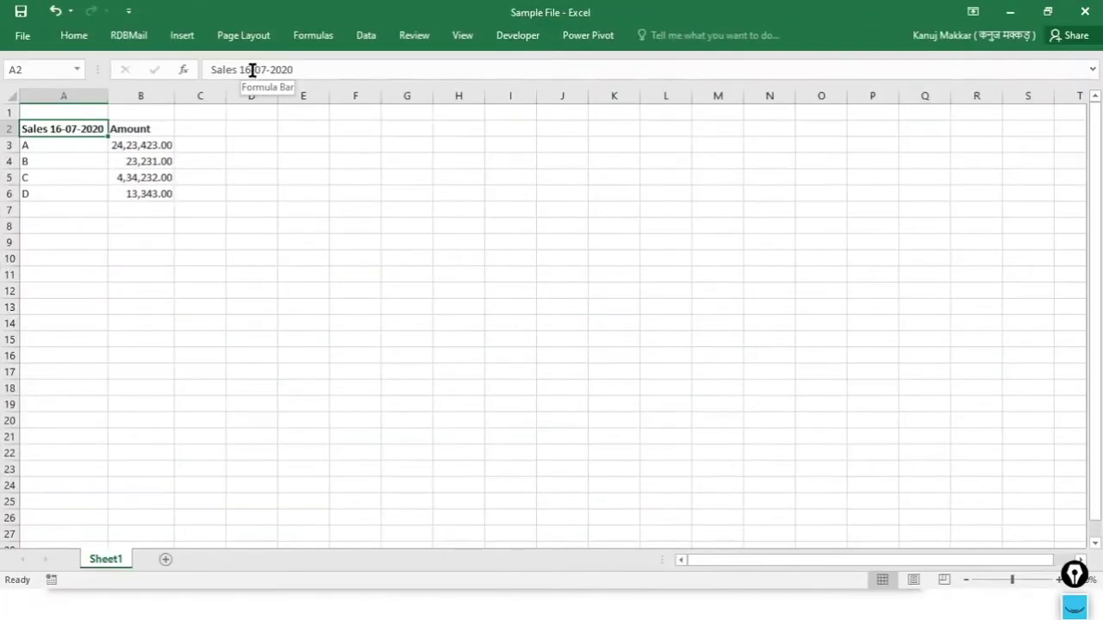
In Excel, change the A2 header to Sales 17-07-2020 and return to Power Query
click(252, 70)
key(BackSpace)
text(7-07-2020)
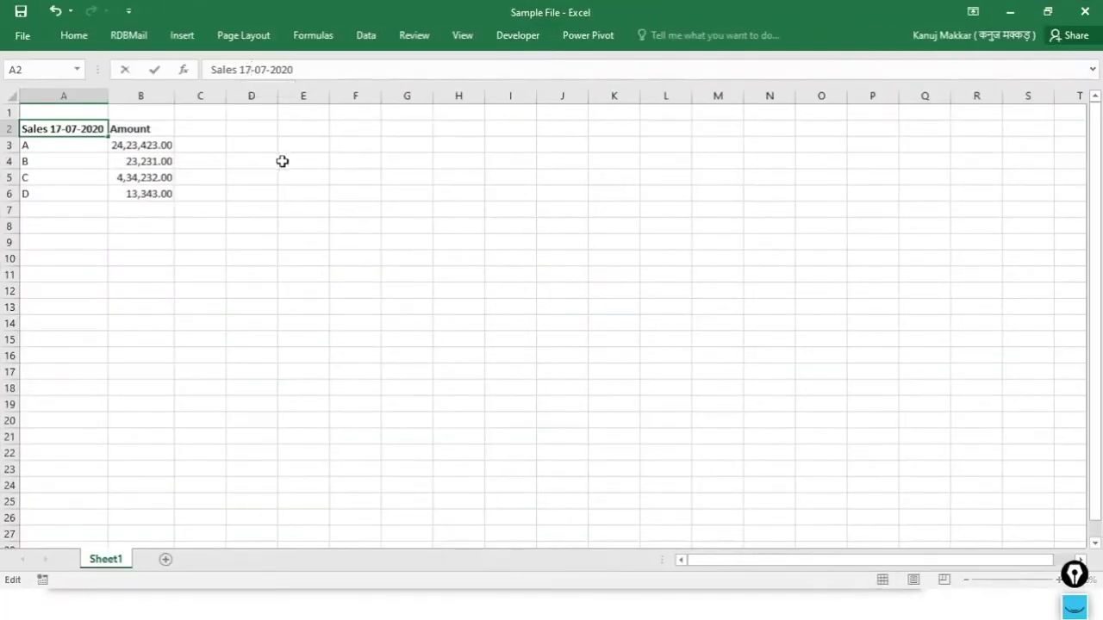
key(Return)
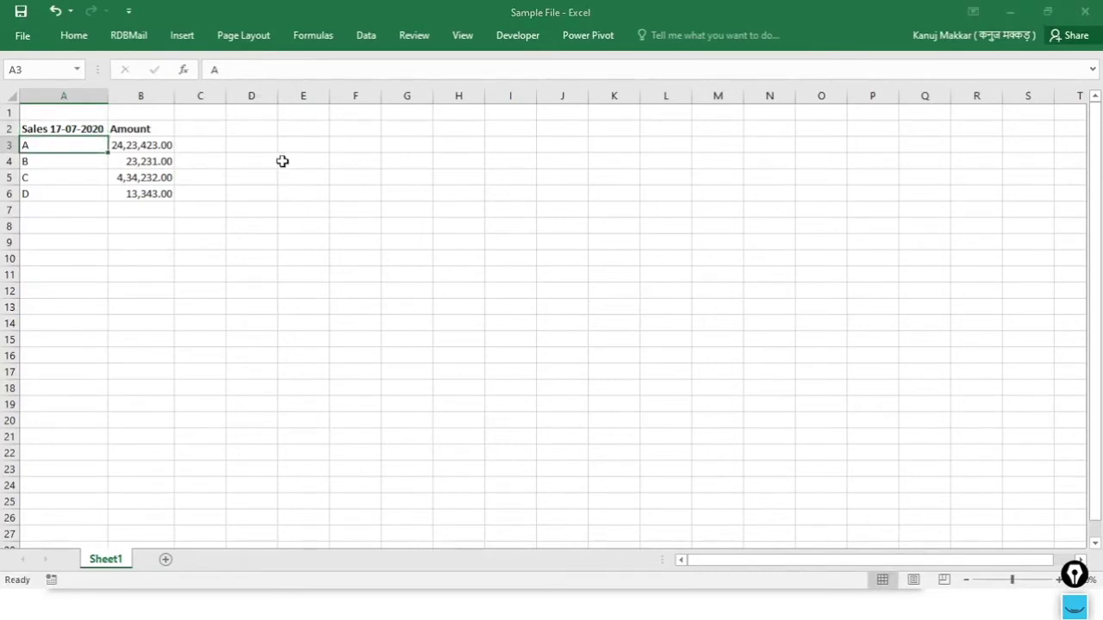
key(alt+Tab)
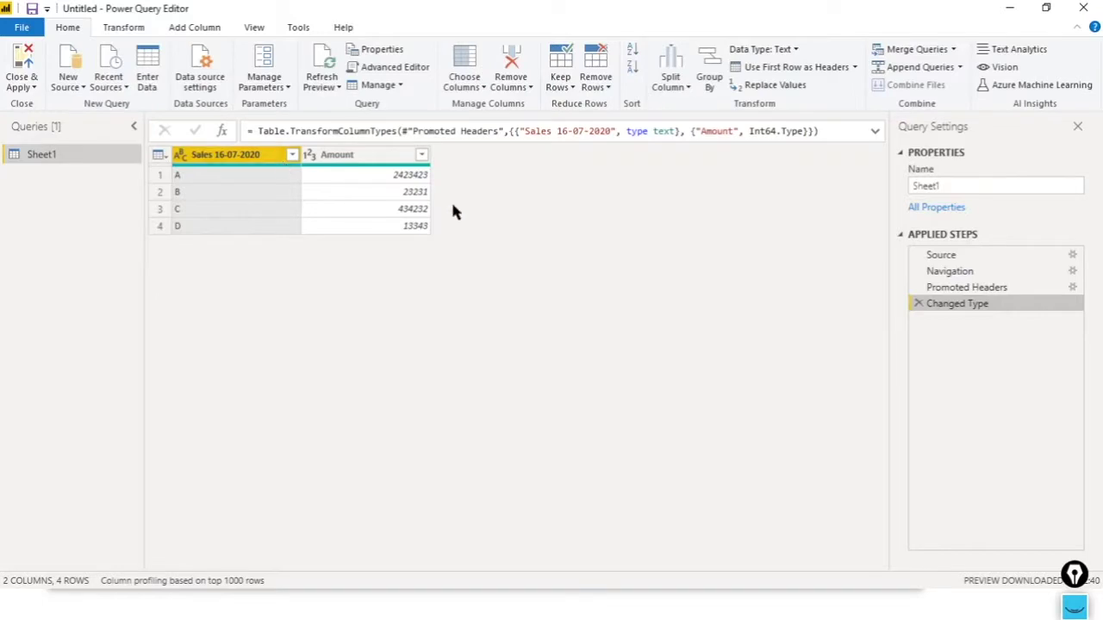
Refresh the preview and see Changed Type fail on missing column 'Sales 16-07-2020'
mouse_move(363, 170)
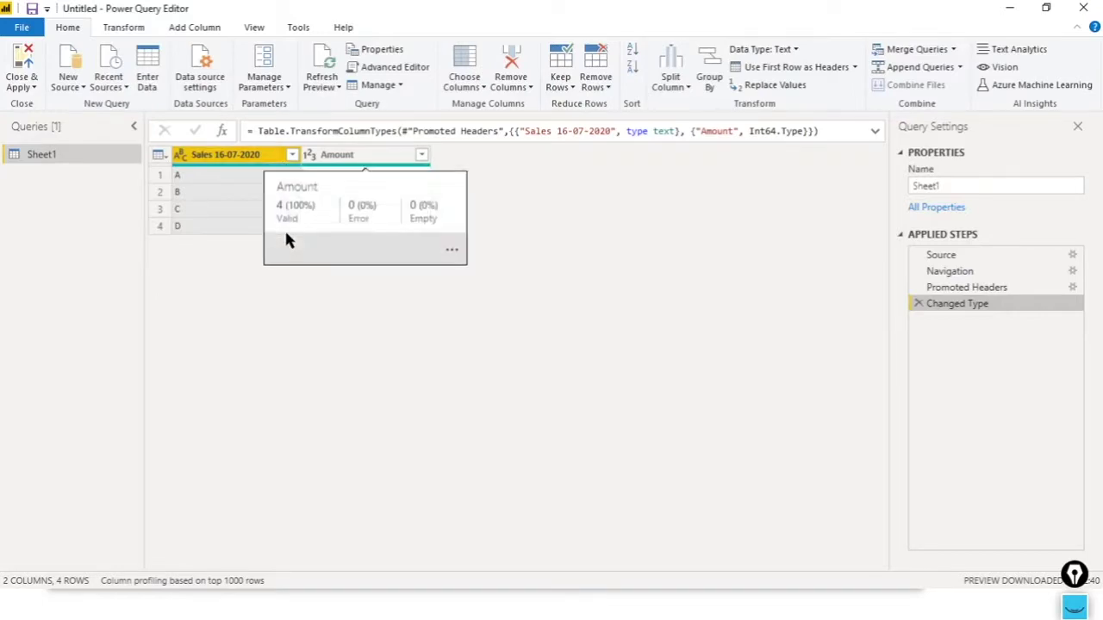
click(326, 55)
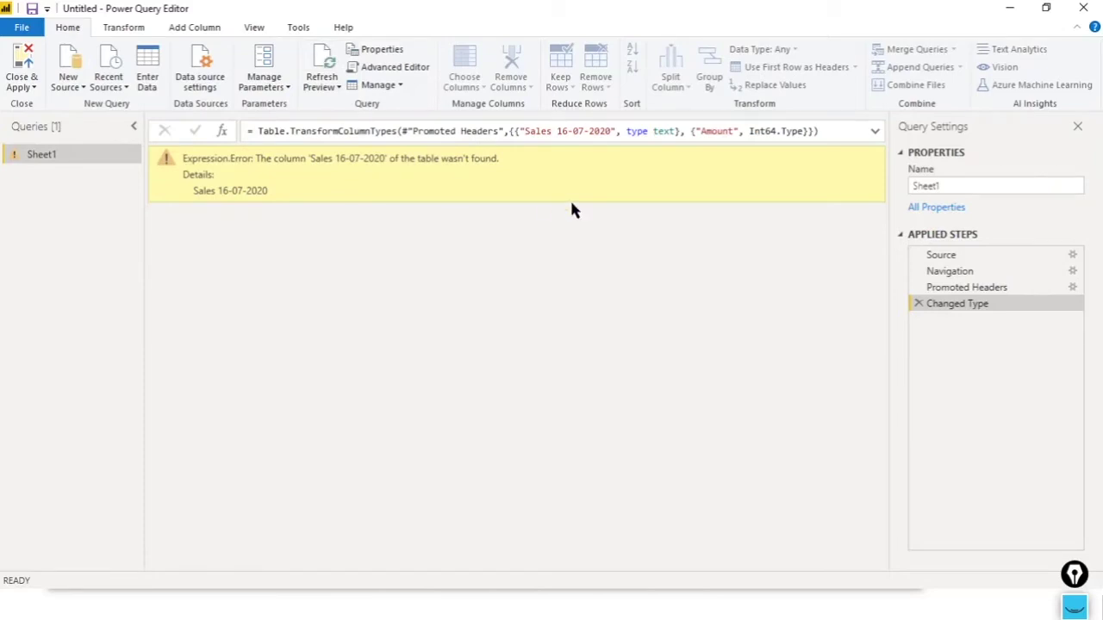
click(939, 287)
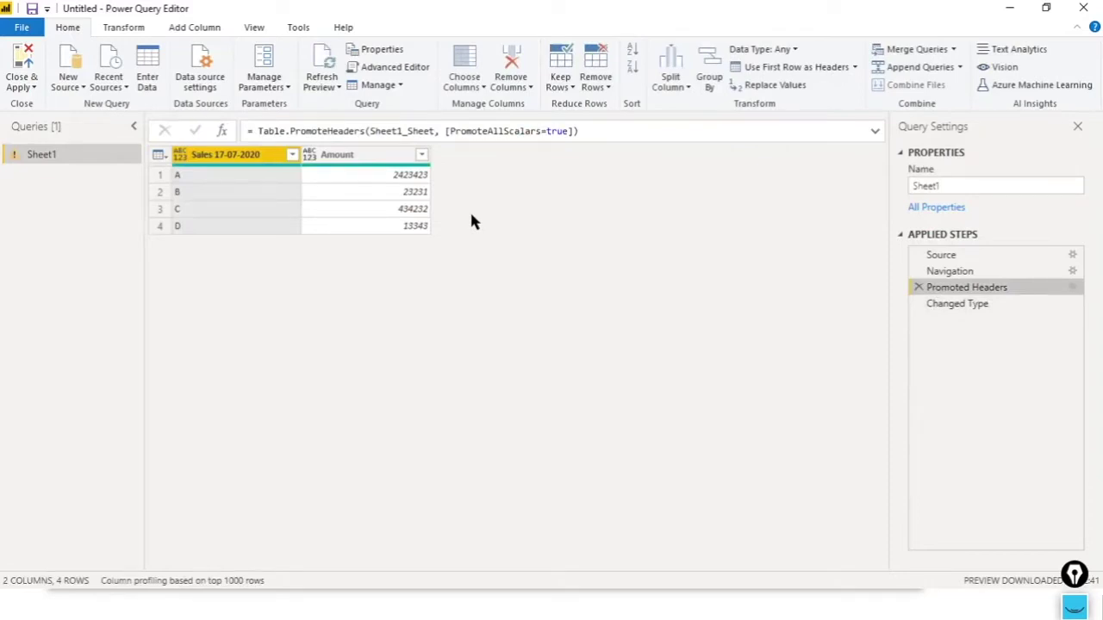
click(948, 304)
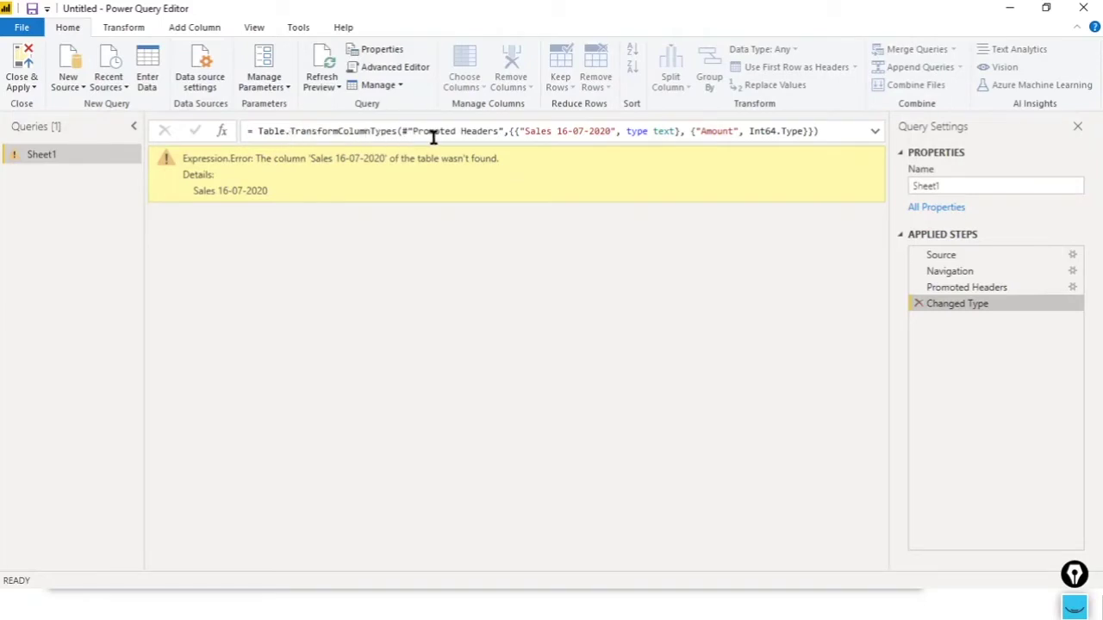
click(1074, 574)
drag(346, 66, 431, 66)
mouse_move(509, 131)
mouse_down()
mouse_move(619, 135)
mouse_move(534, 140)
mouse_up()
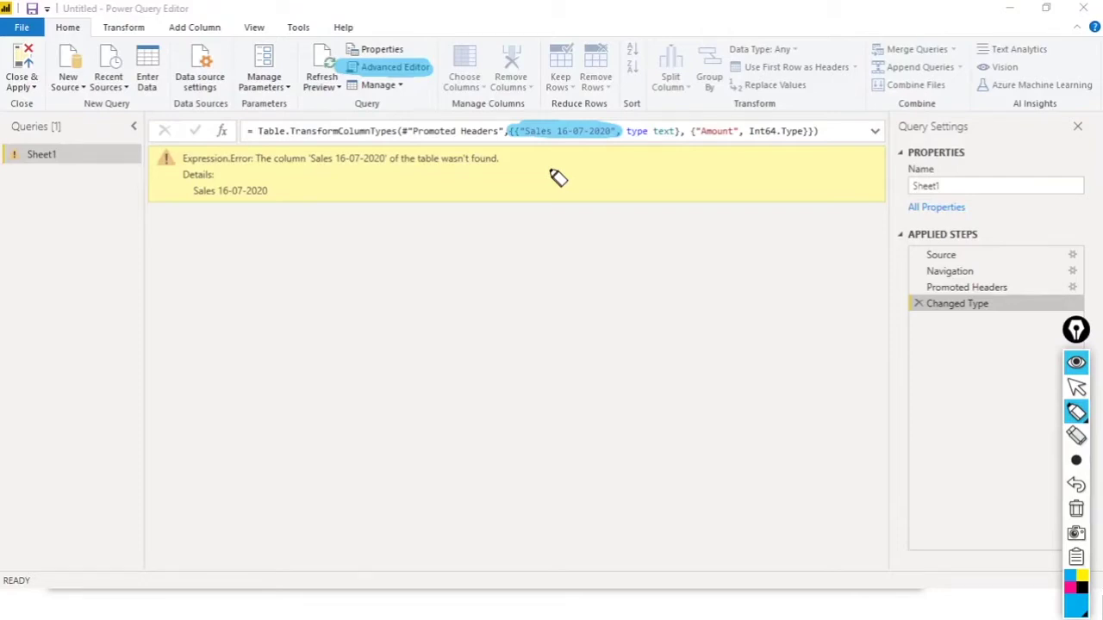
key(Escape)
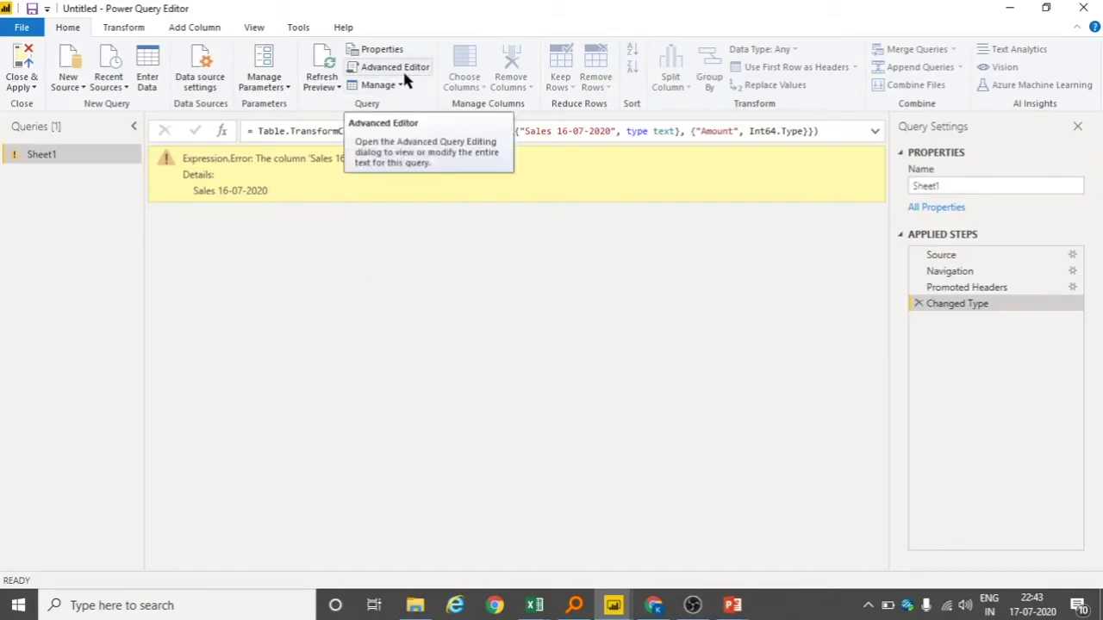
In the Advanced Editor, add a new line 5 after Promoted Headers starting MytableHeader = Table.columnName
click(404, 75)
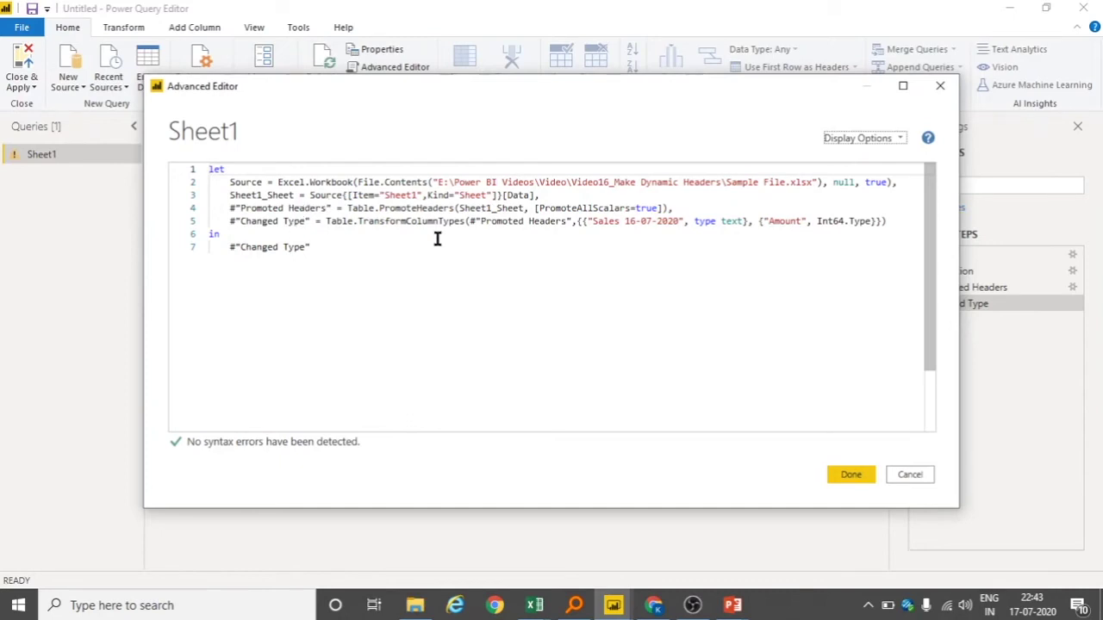
click(680, 210)
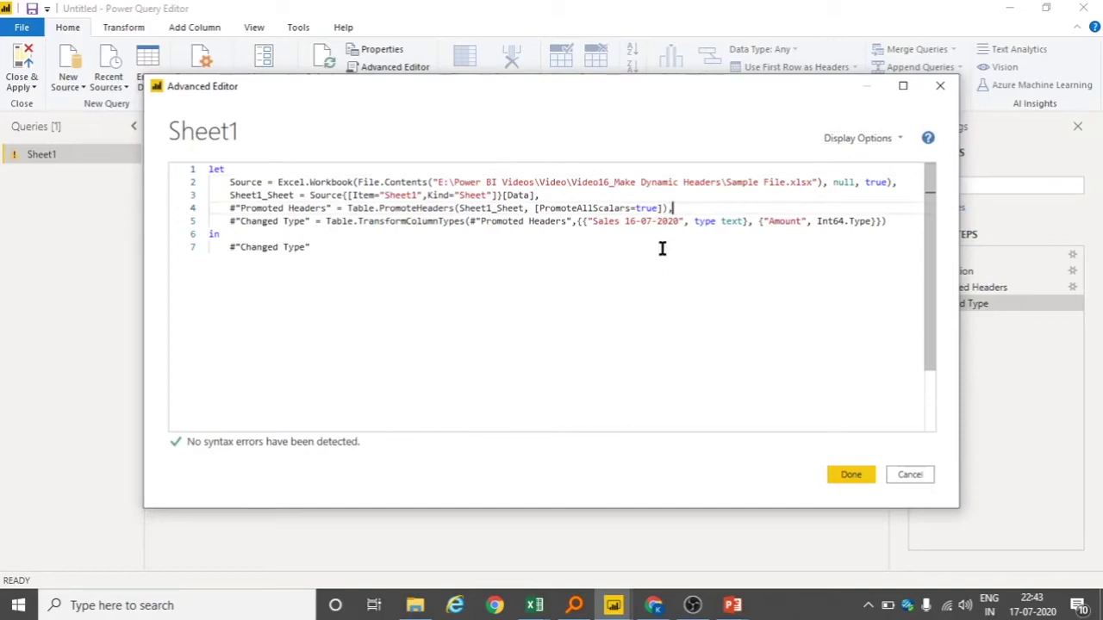
key(Return)
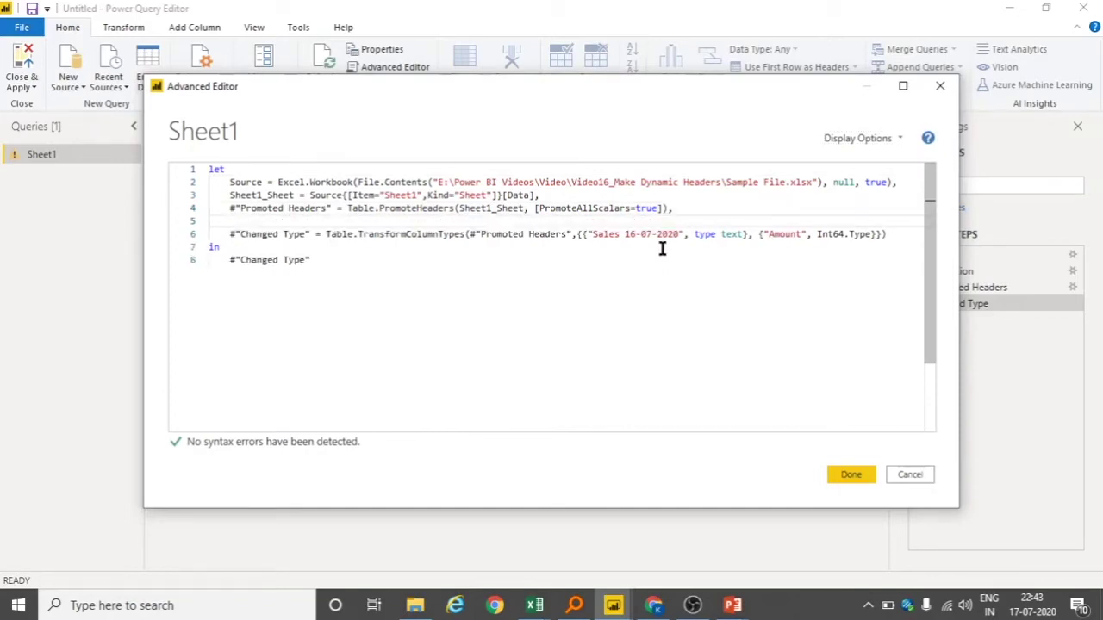
text(Mytabelheader)
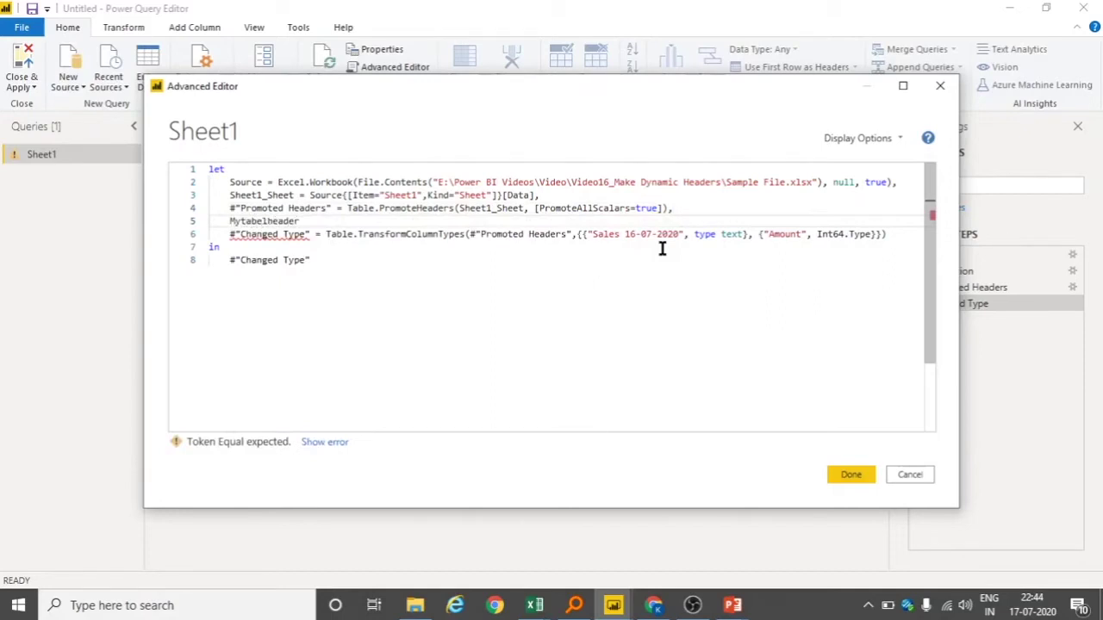
key(BackSpace)
key(BackSpace)
key(BackSpace)
key(BackSpace)
key(BackSpace)
key(BackSpace)
key(BackSpace)
key(BackSpace)
text(leHeader = )
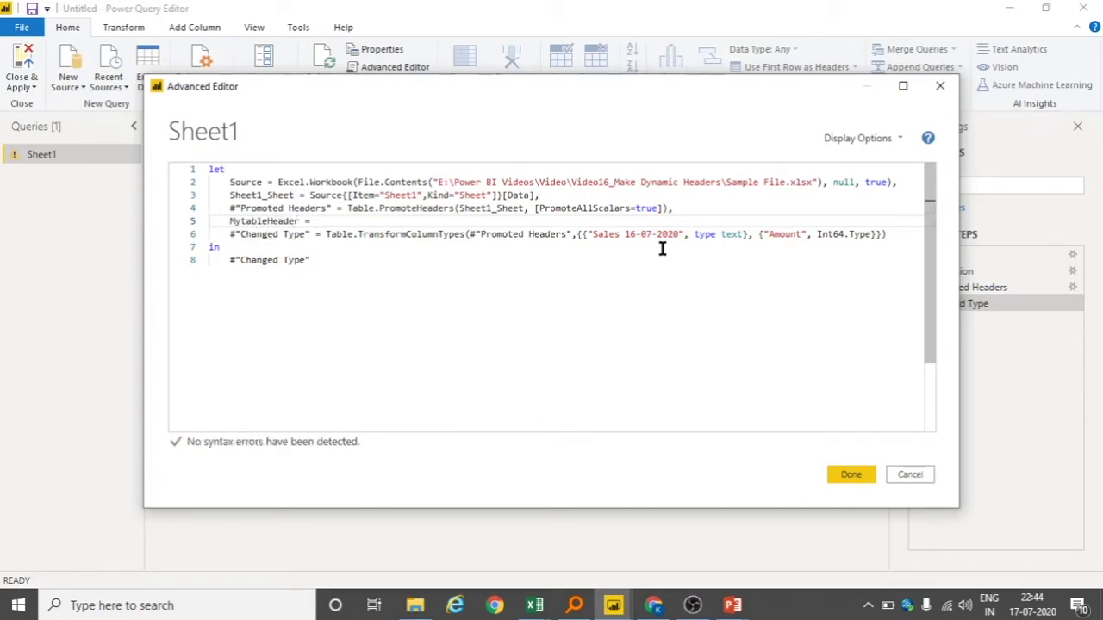
text(Table)
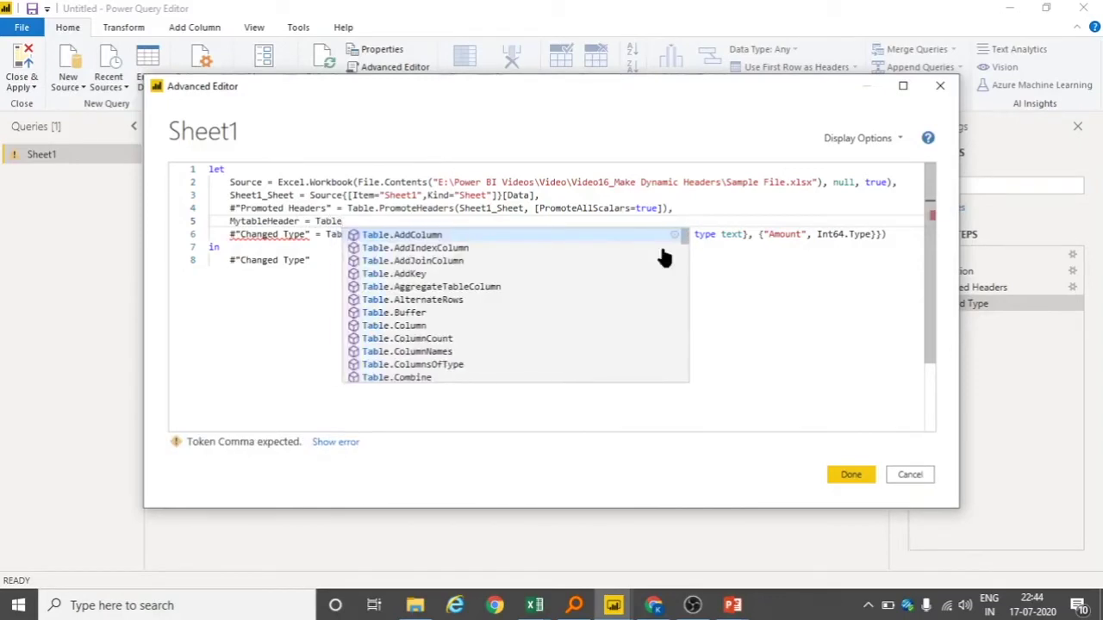
text(.colum)
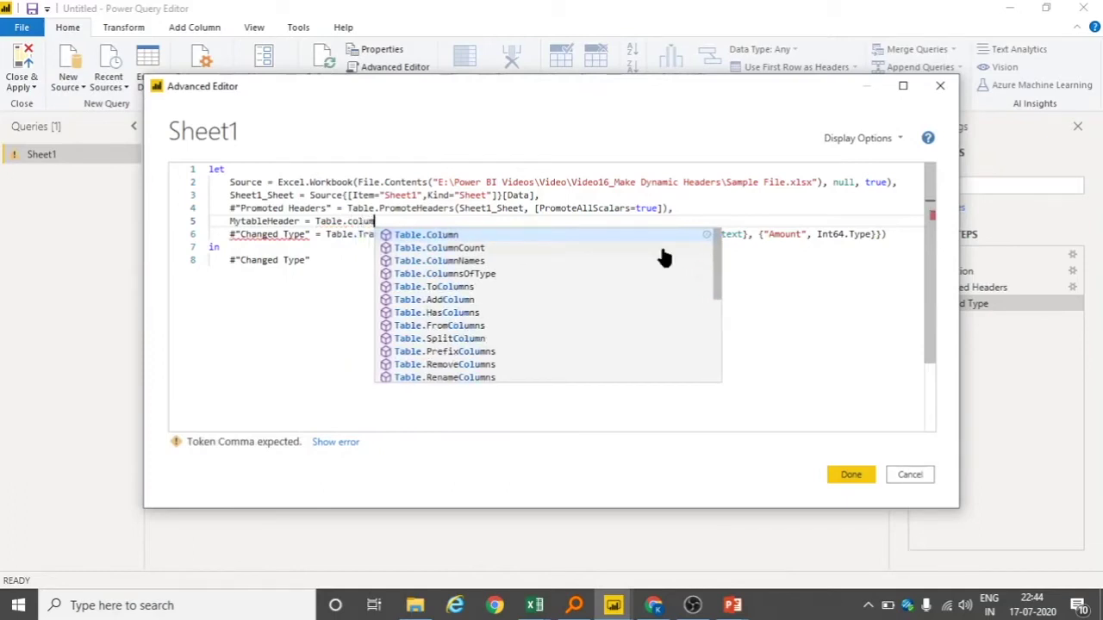
text(nName)
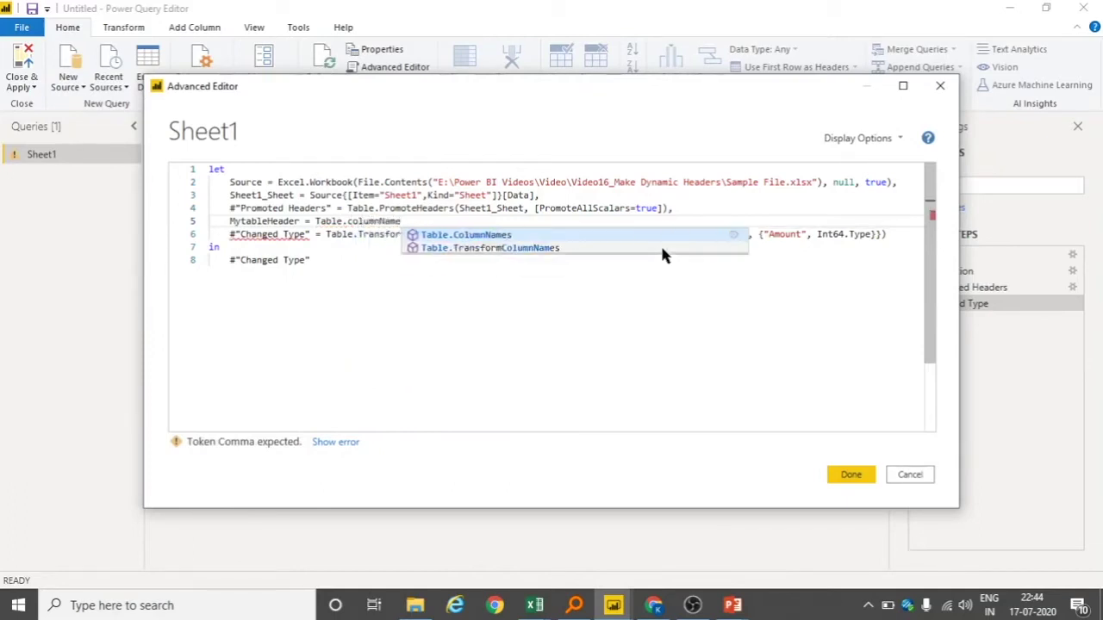
Complete the line as Table.ColumnNames(#"Promoted Headers") and save the code
click(545, 234)
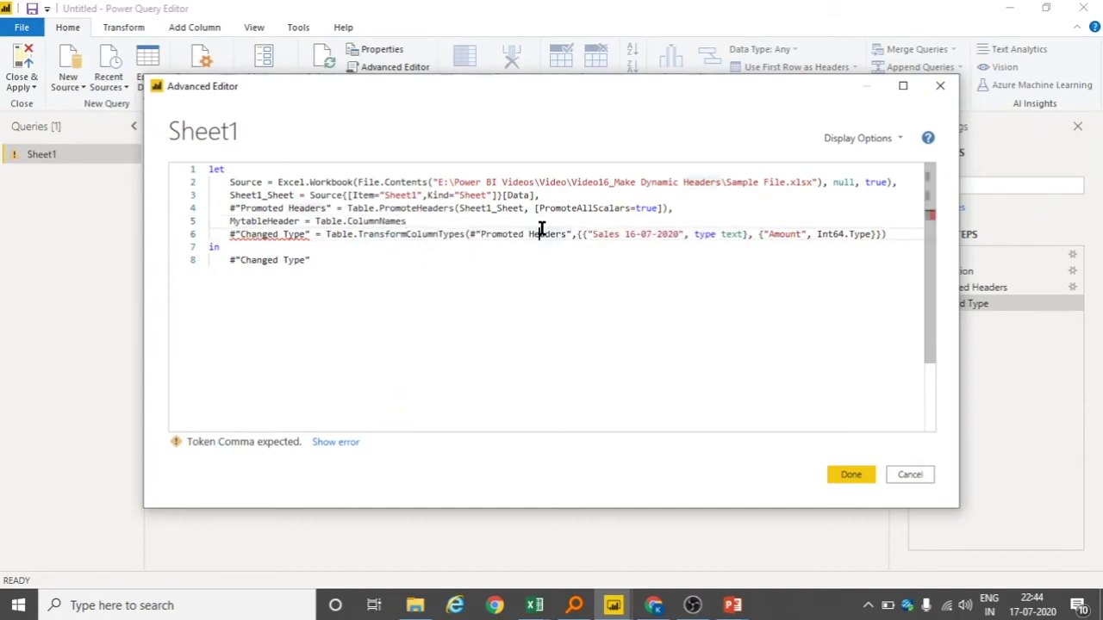
click(492, 221)
text(()
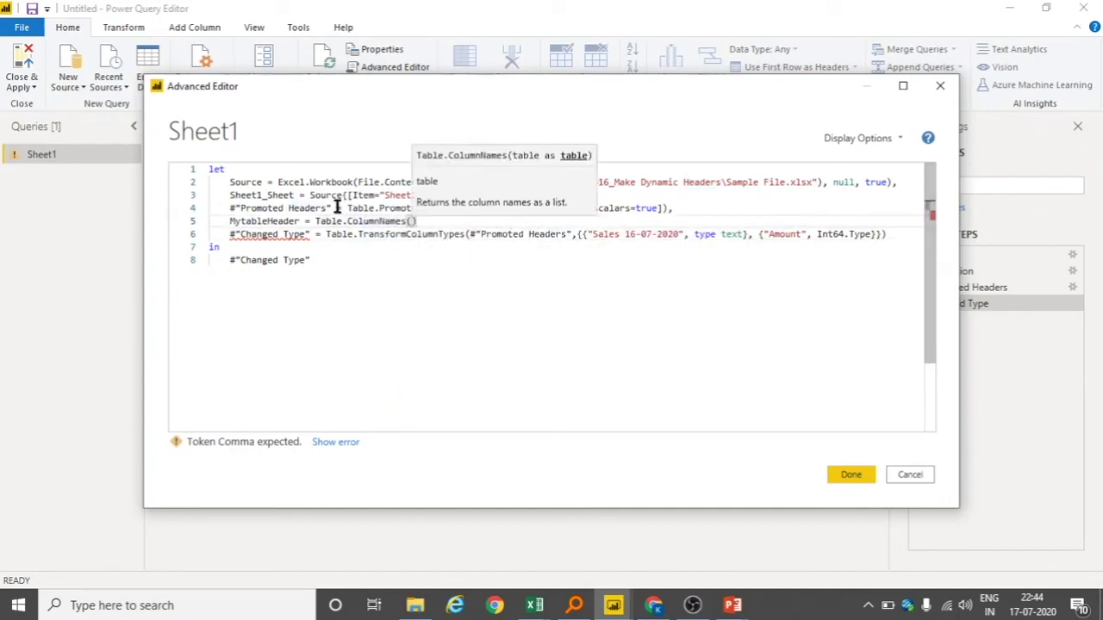
drag(331, 208, 233, 207)
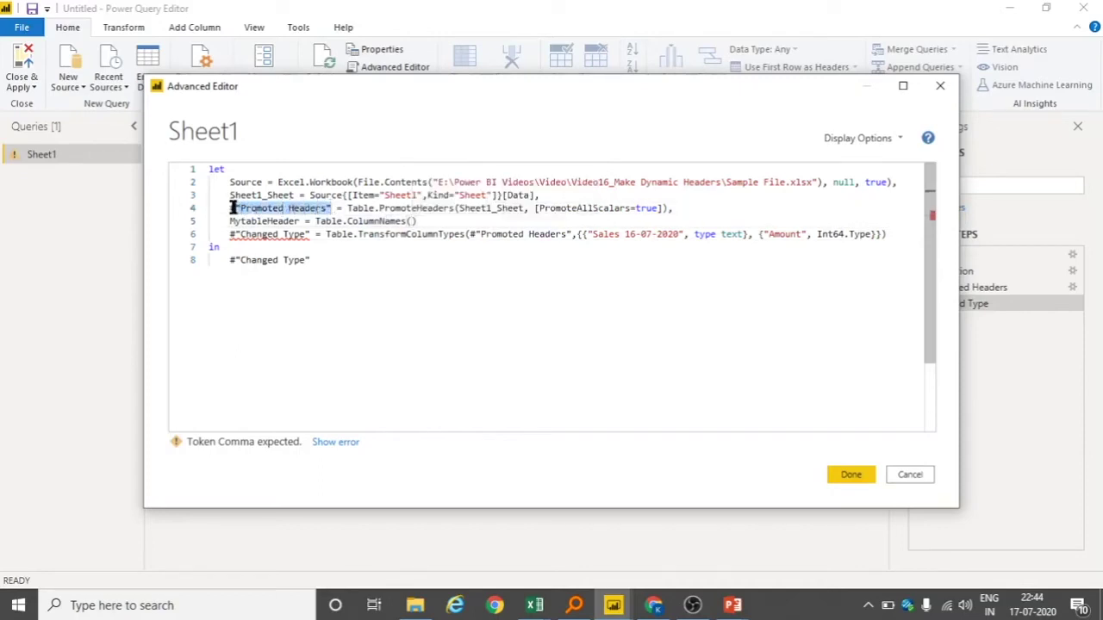
click(413, 222)
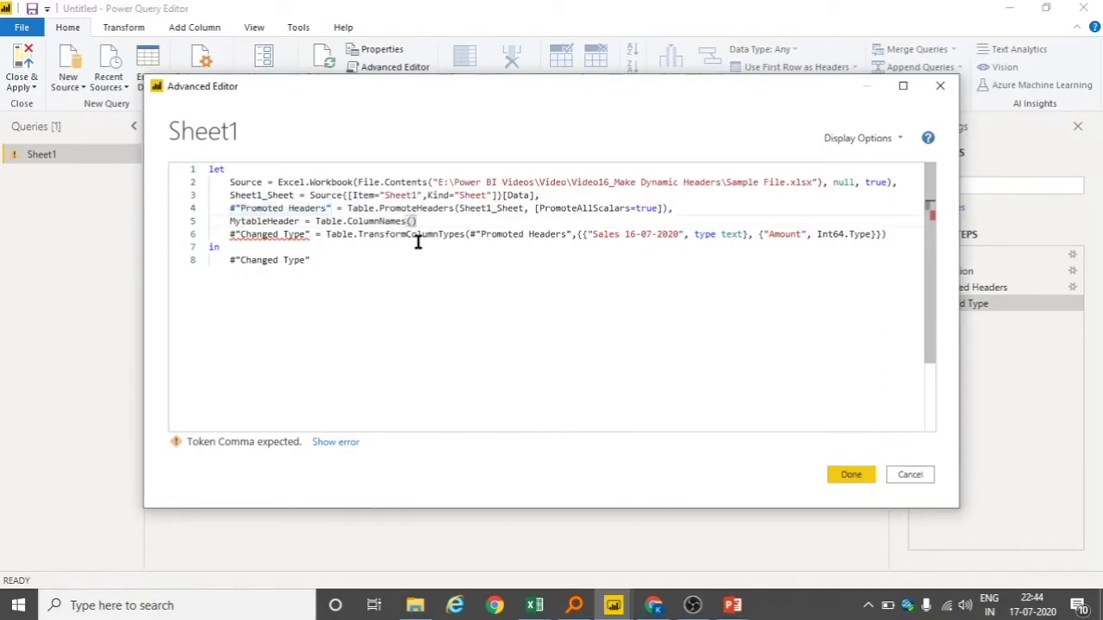
text(#"Promoted Headers")
click(835, 479)
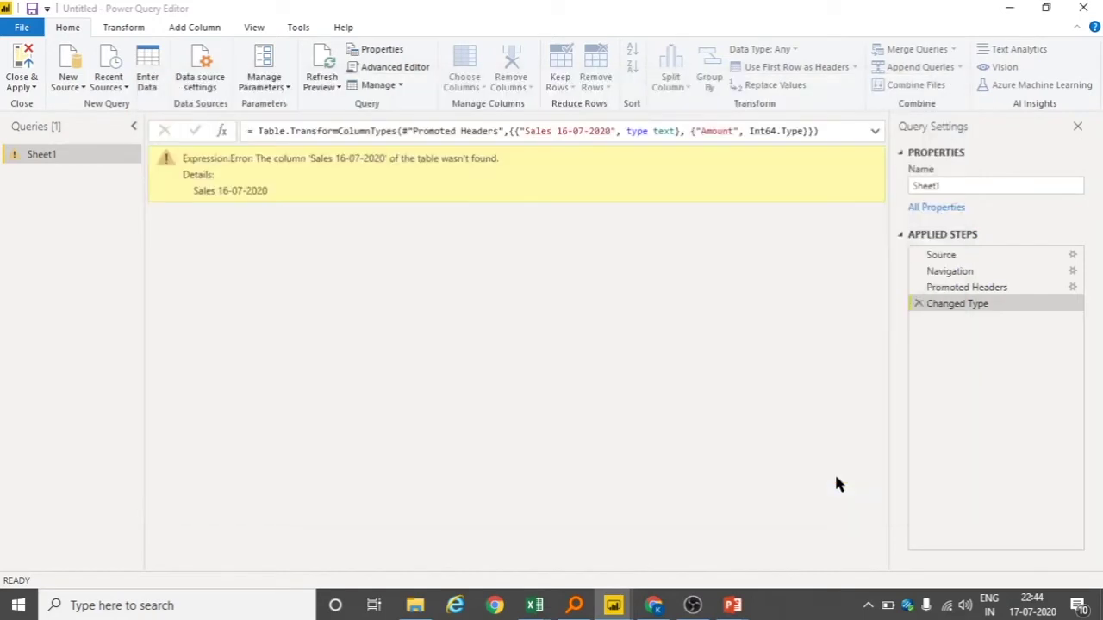
Add the missing comma at the end of the MytableHeader line in the Advanced Editor and save
click(982, 287)
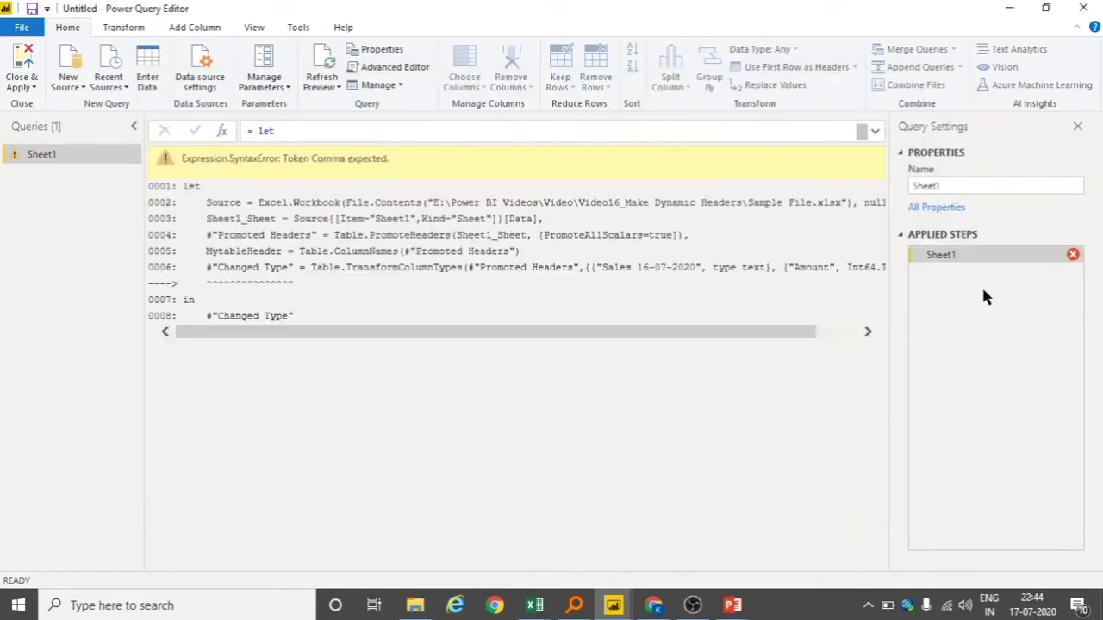
click(418, 69)
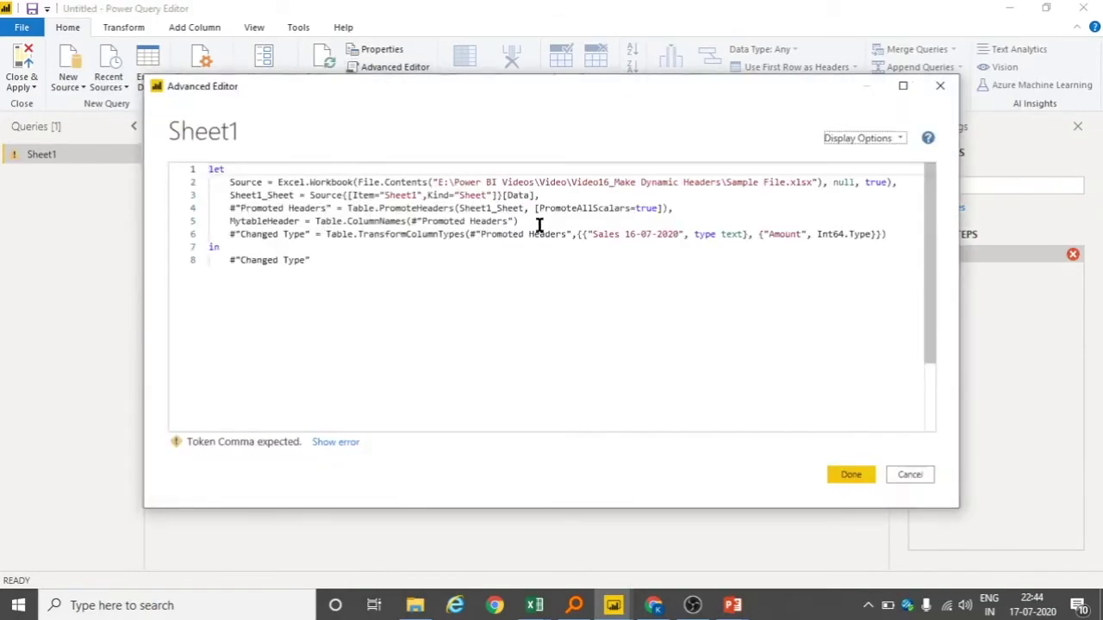
click(536, 224)
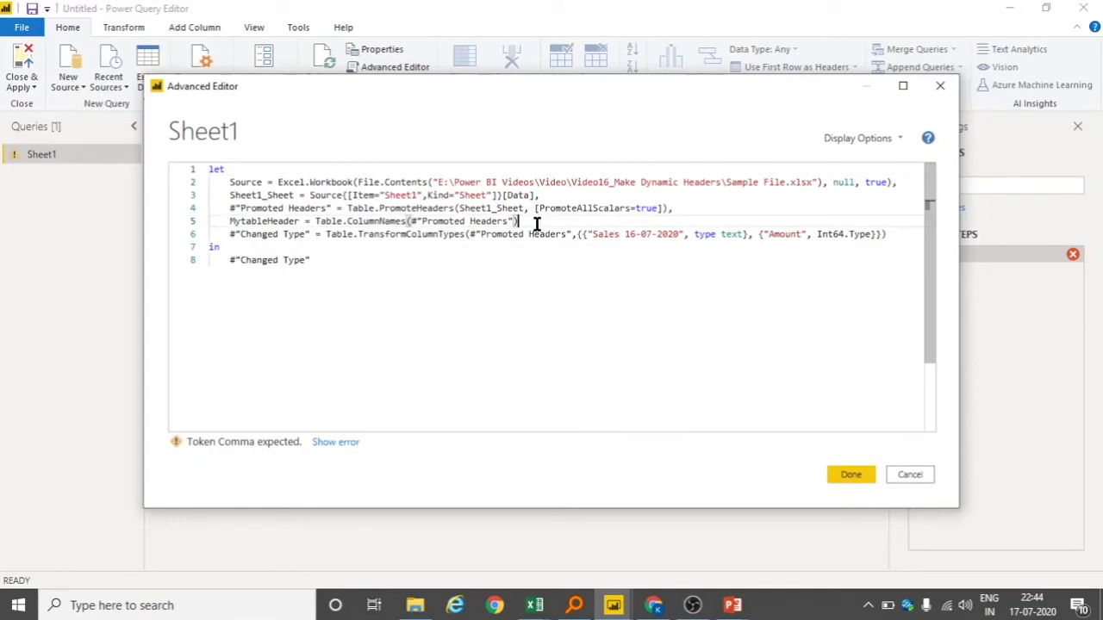
text(,)
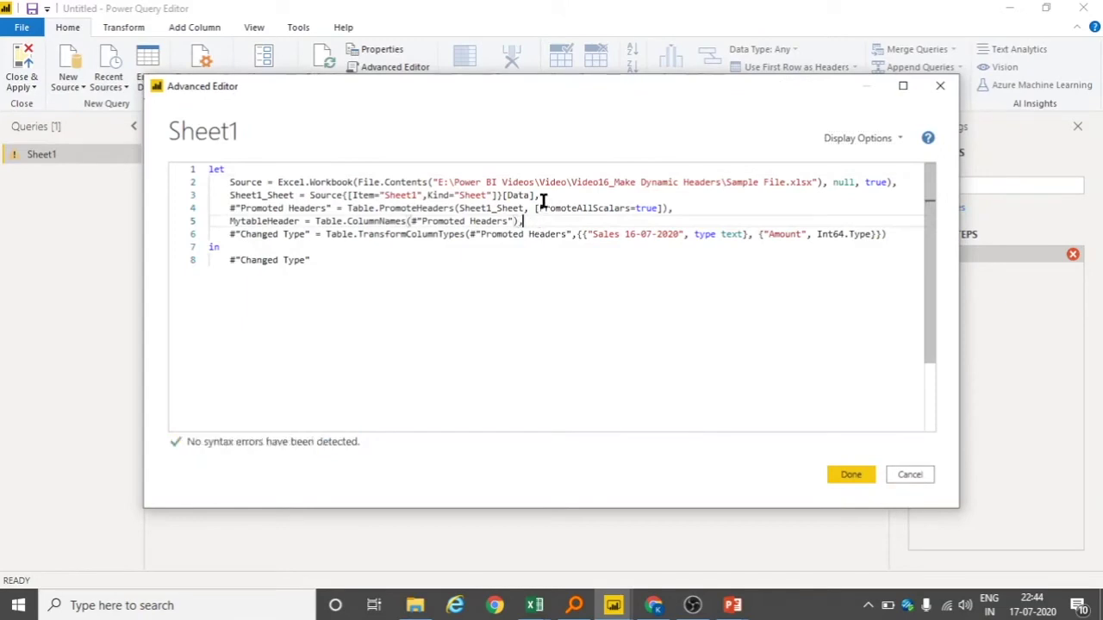
click(905, 180)
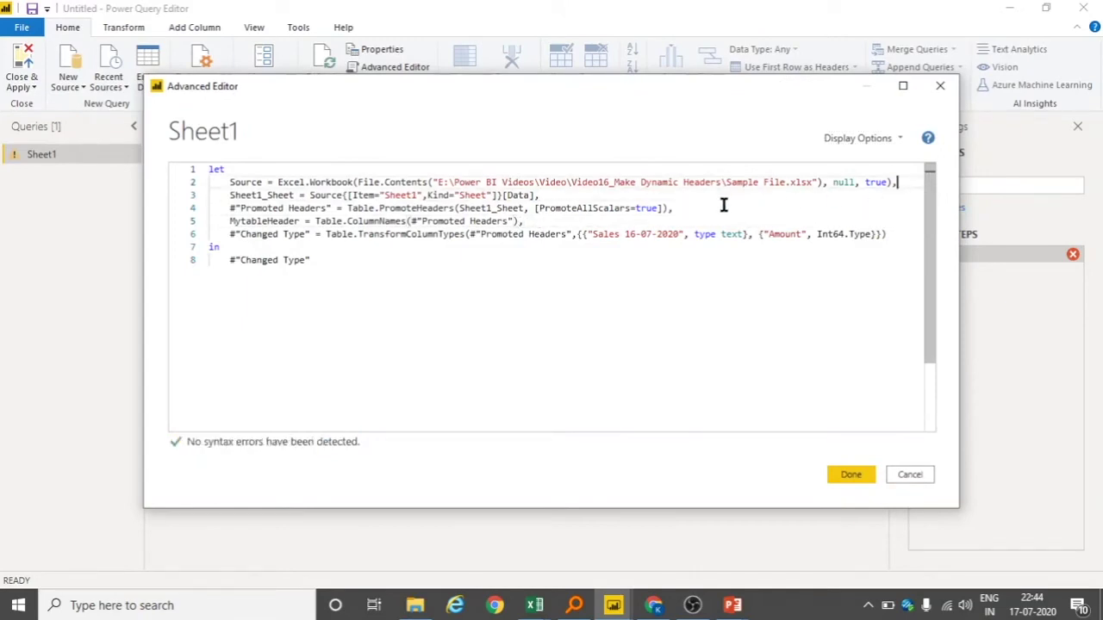
click(623, 222)
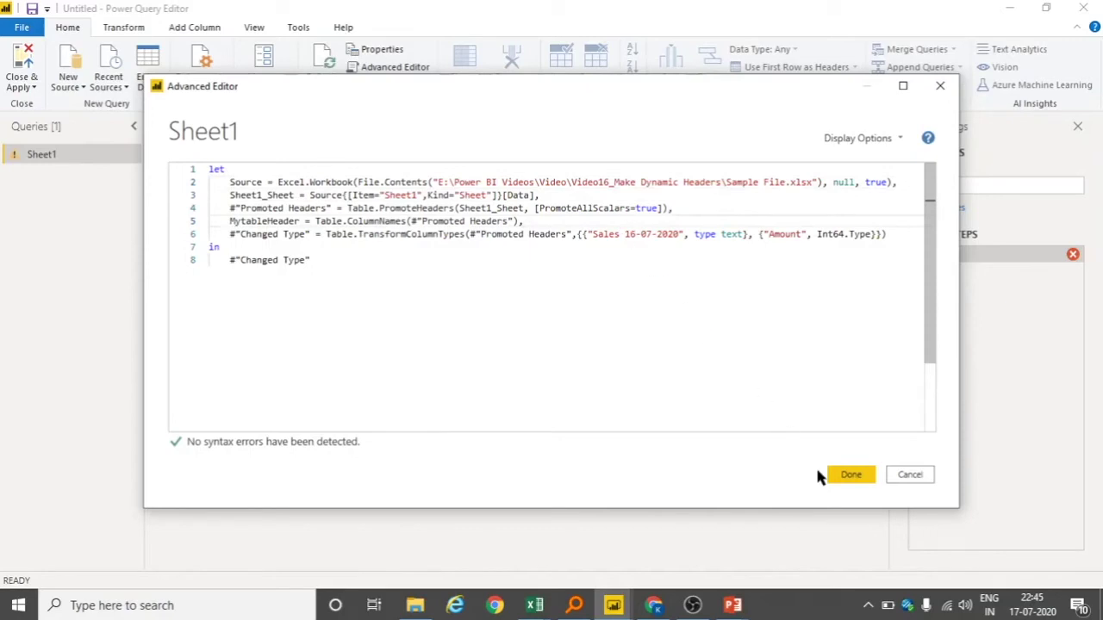
click(848, 475)
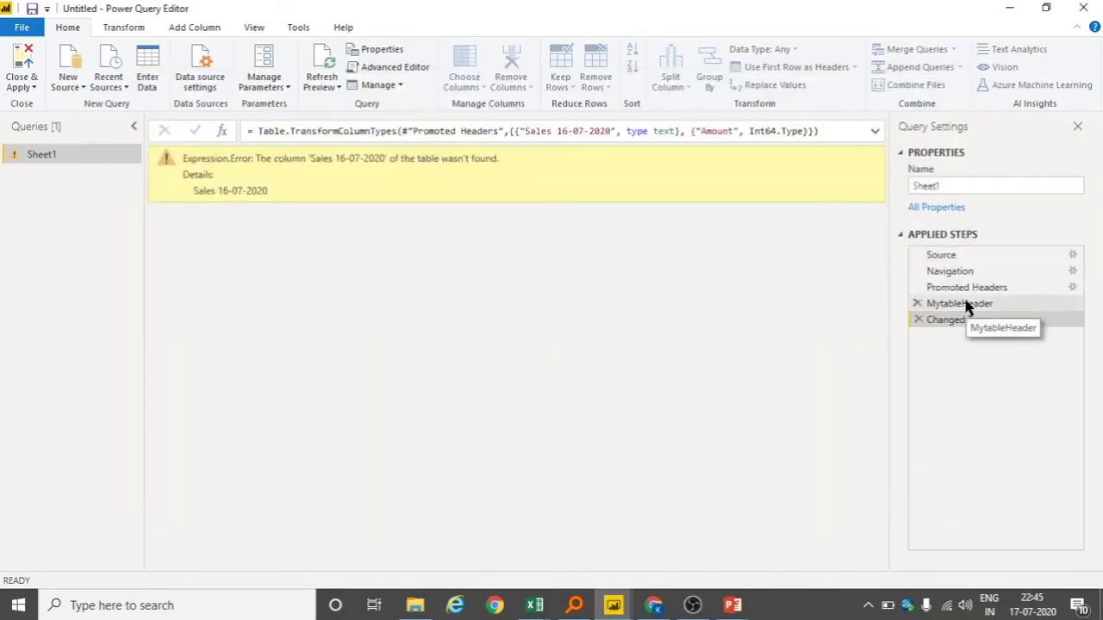
Preview the MytableHeader step's output list: Sales 17-07-2020 and Amount
click(965, 304)
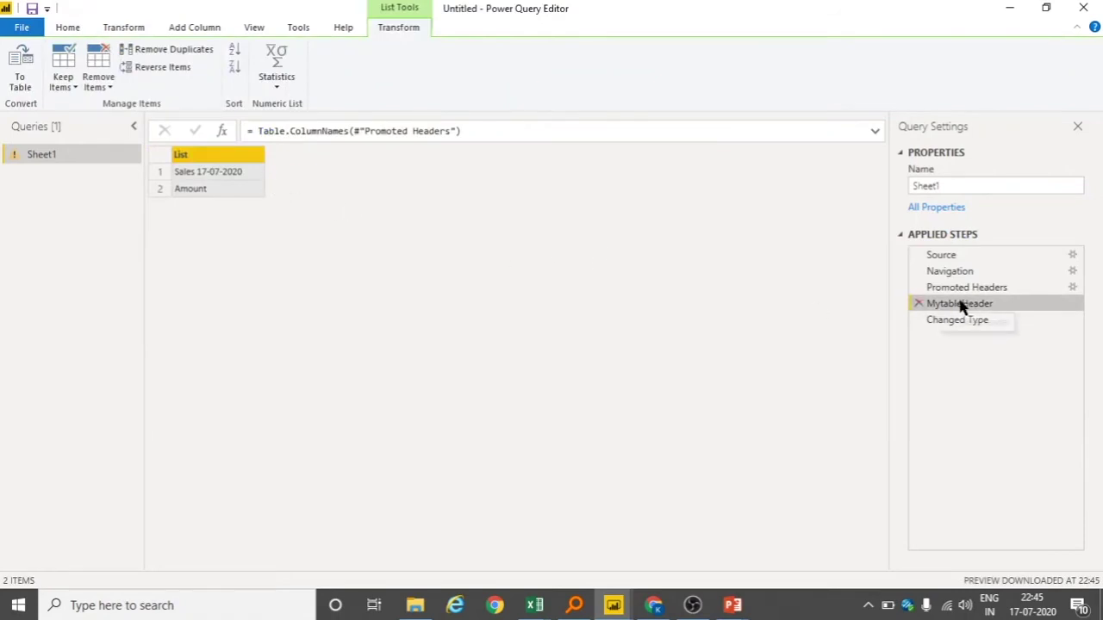
click(248, 174)
click(248, 189)
click(253, 172)
click(237, 189)
click(259, 172)
click(245, 189)
click(248, 177)
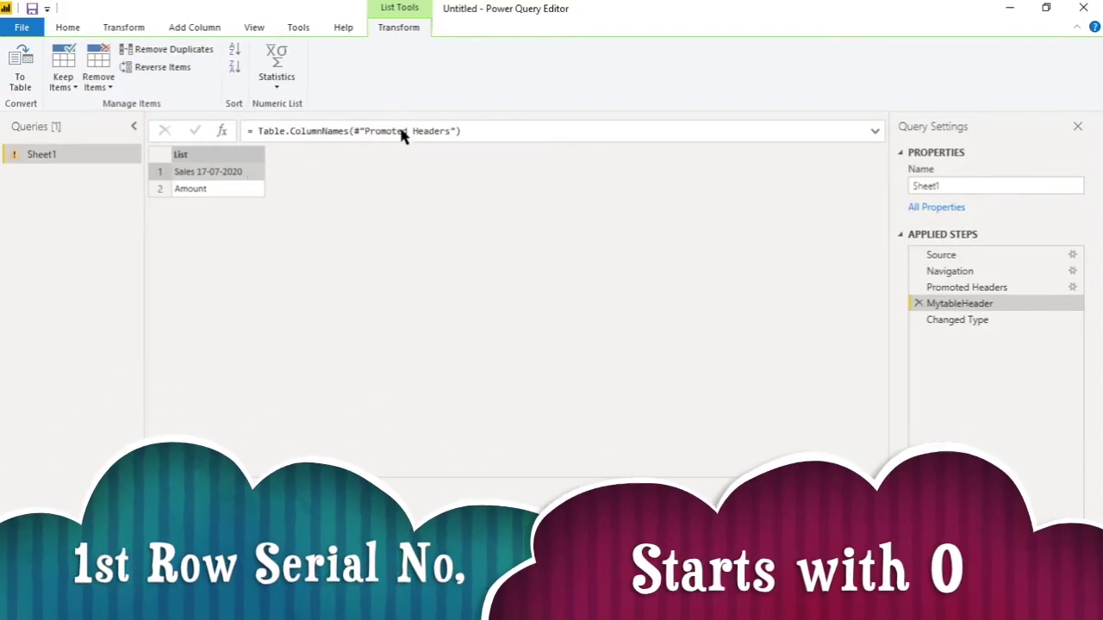
Append {0} to the MytableHeader formula so it returns only Sales 17-07-2020
click(485, 128)
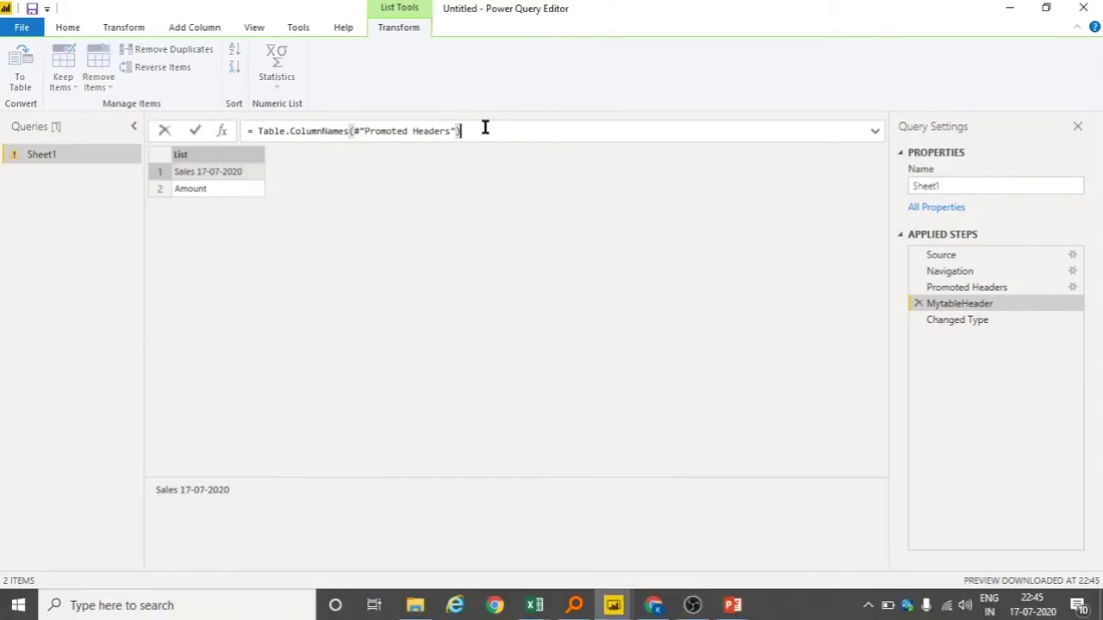
text({)
text(0)
key(Return)
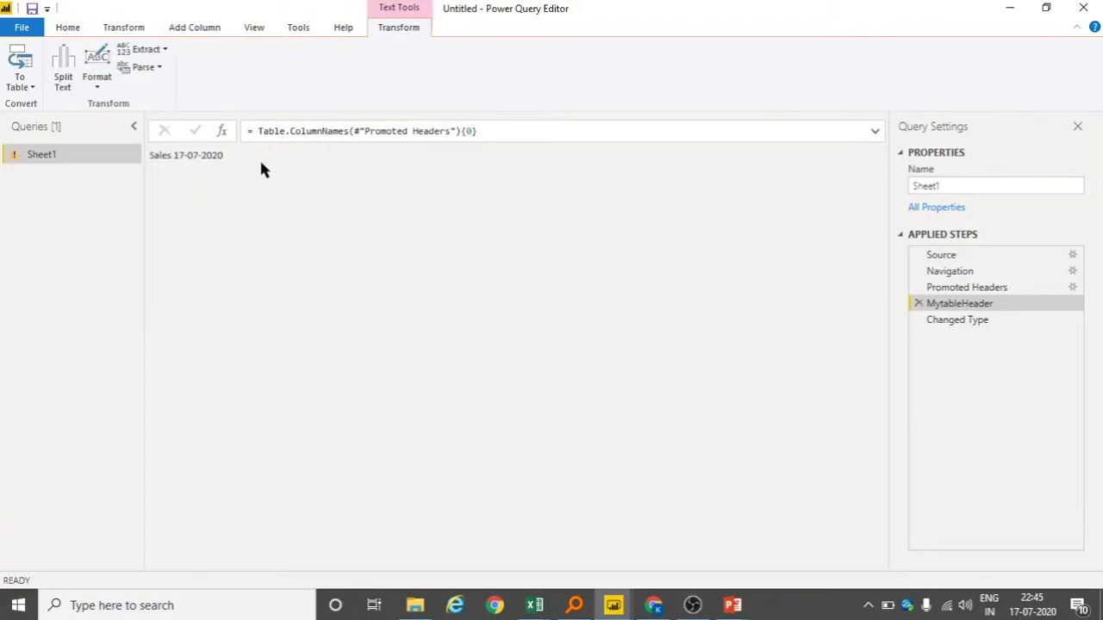
drag(234, 154, 160, 158)
click(249, 222)
click(65, 29)
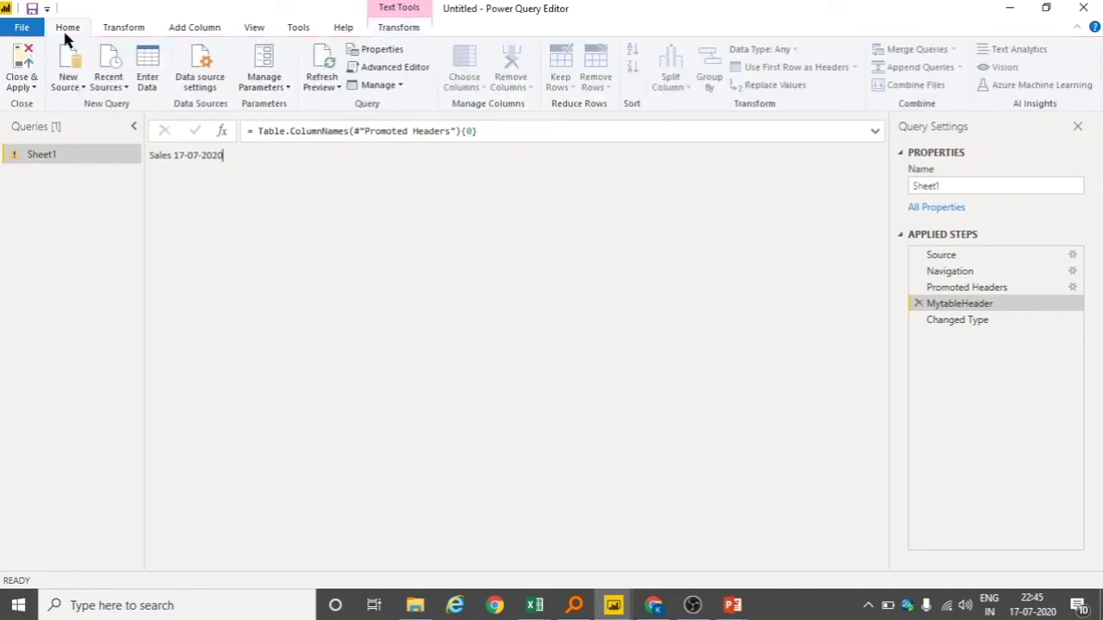
In the Advanced Editor, replace the hard-coded 'Sales 16-07-2020' in Changed Type with MytableHeader
click(394, 69)
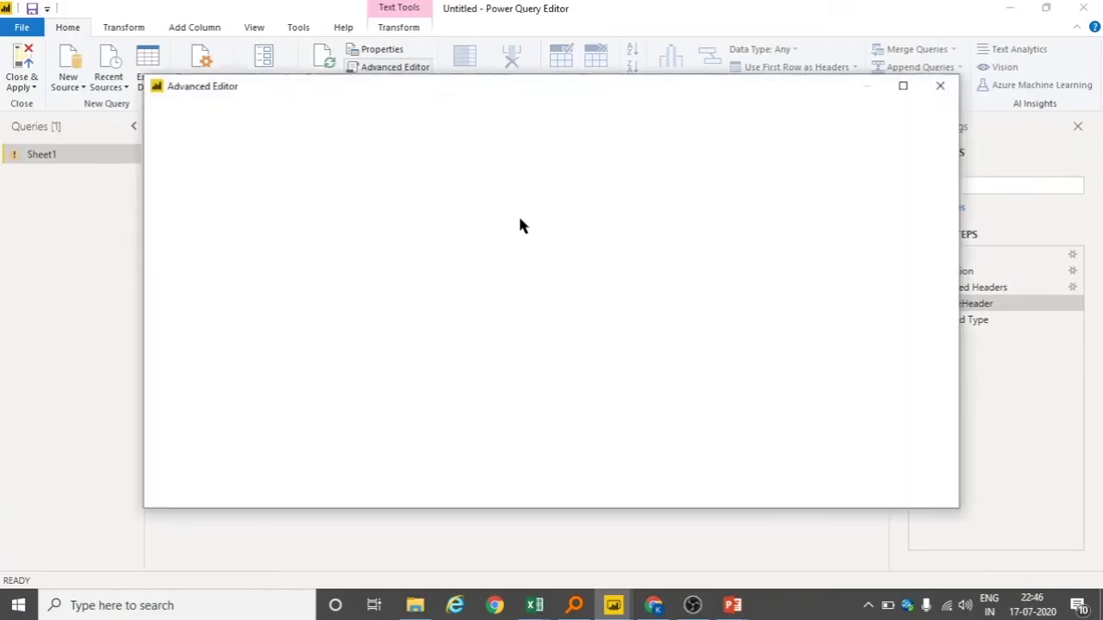
click(682, 233)
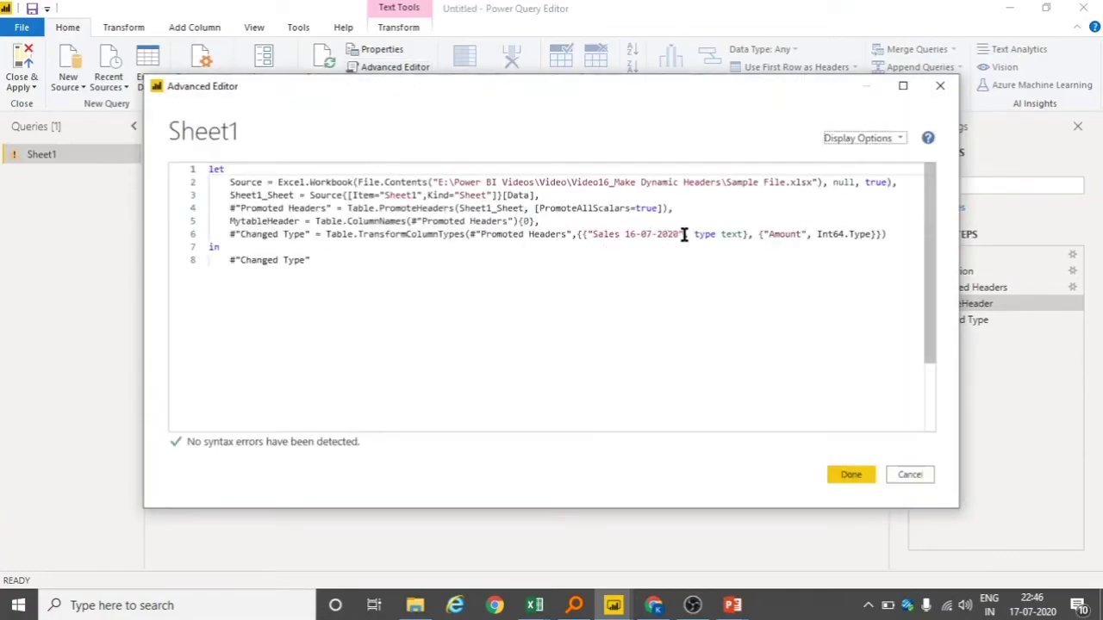
drag(668, 233, 588, 233)
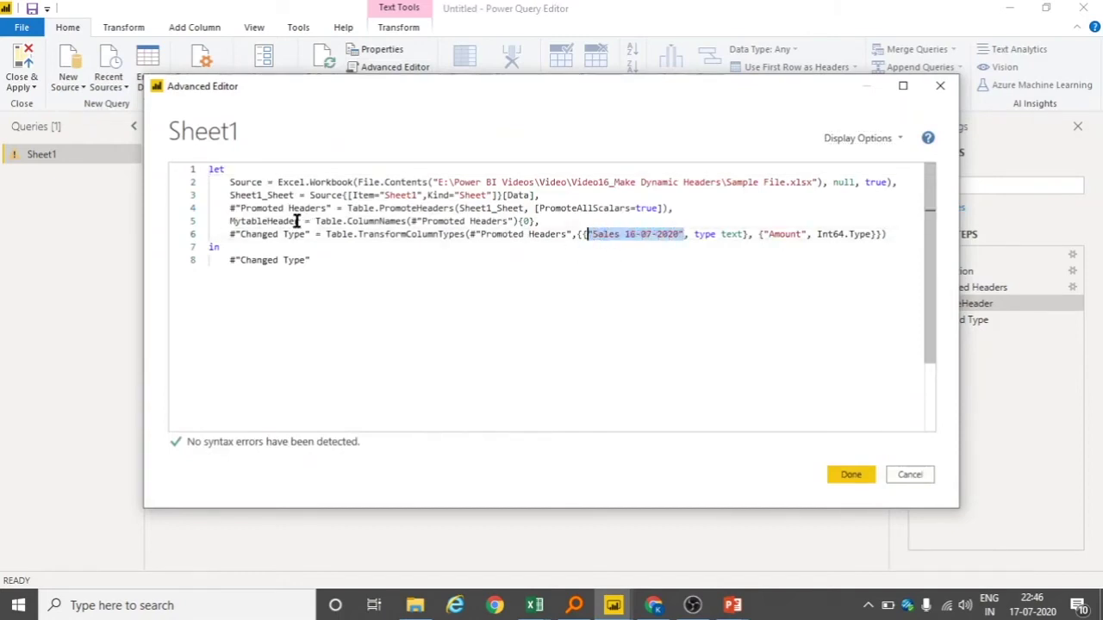
drag(299, 221, 234, 222)
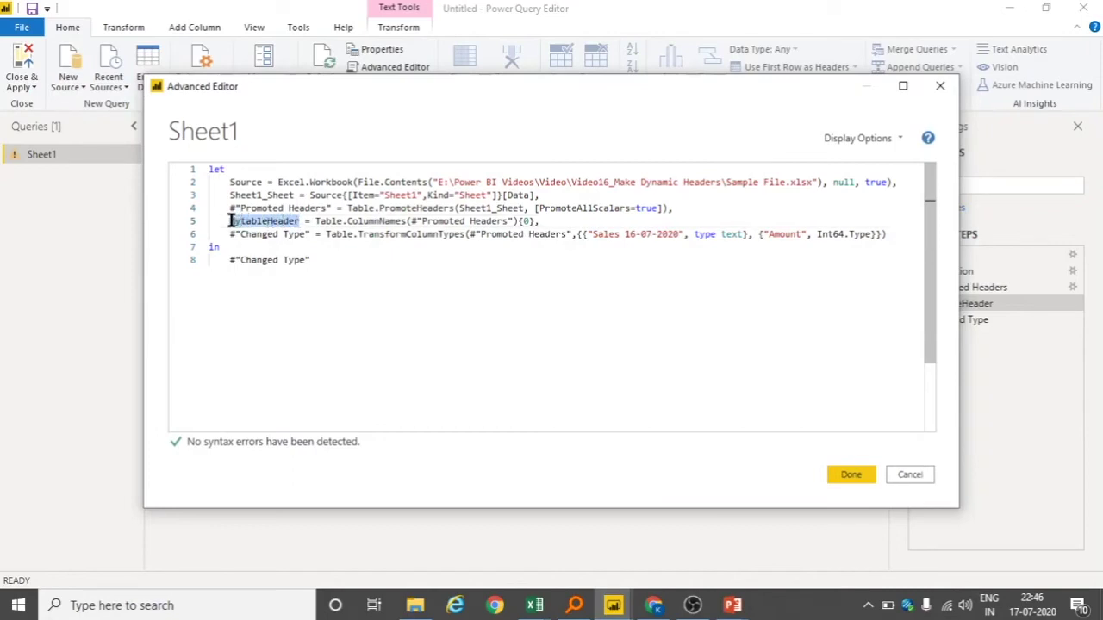
drag(684, 234, 587, 234)
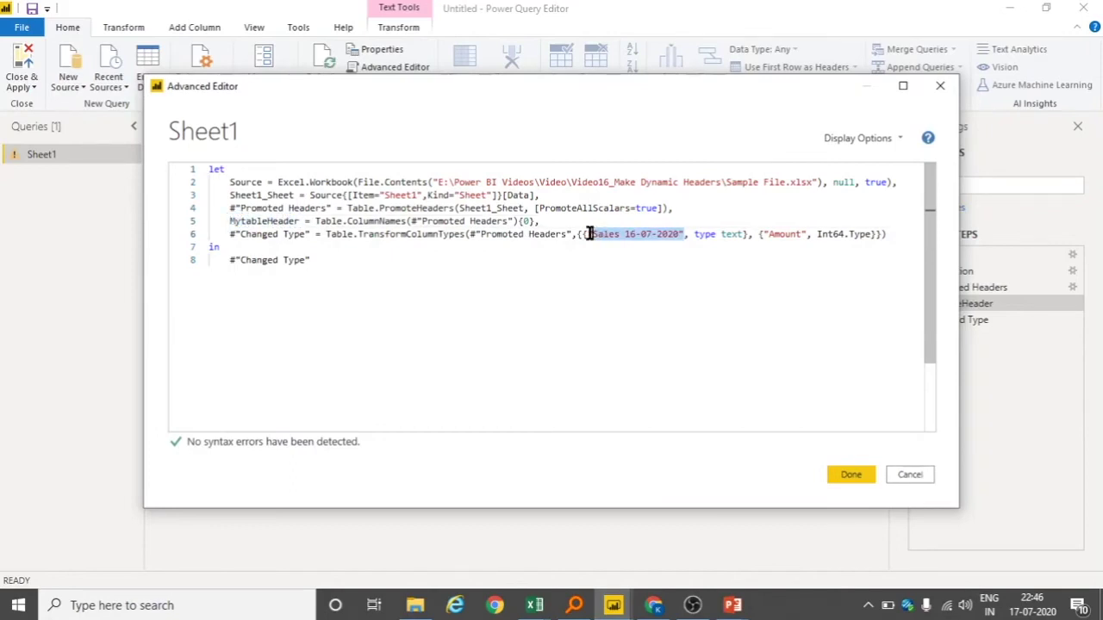
text(MytableHeader)
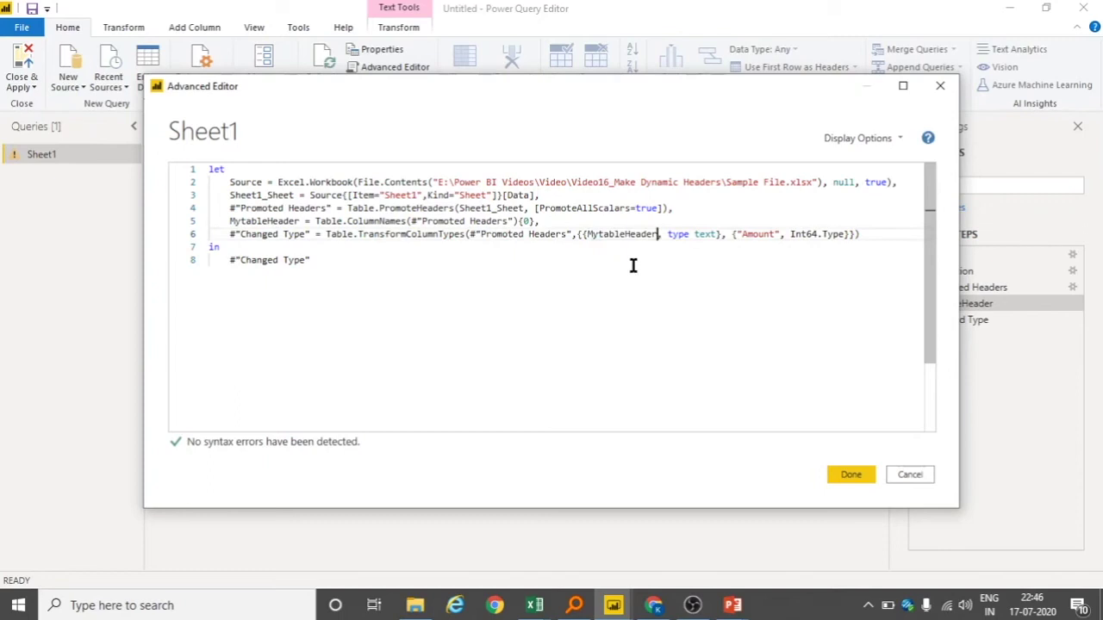
click(843, 479)
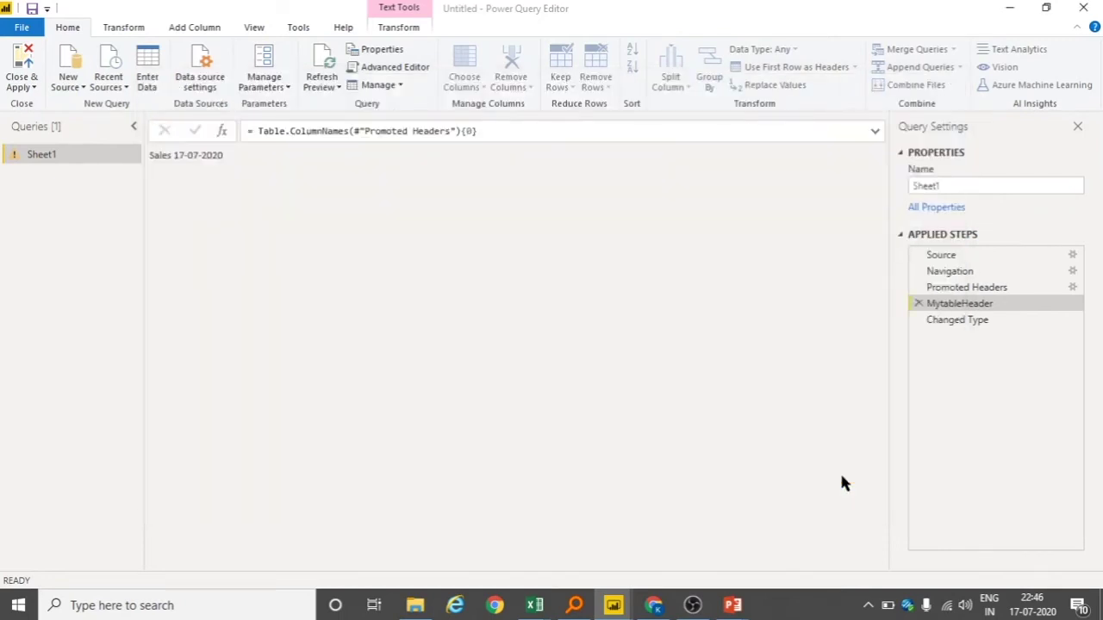
click(970, 320)
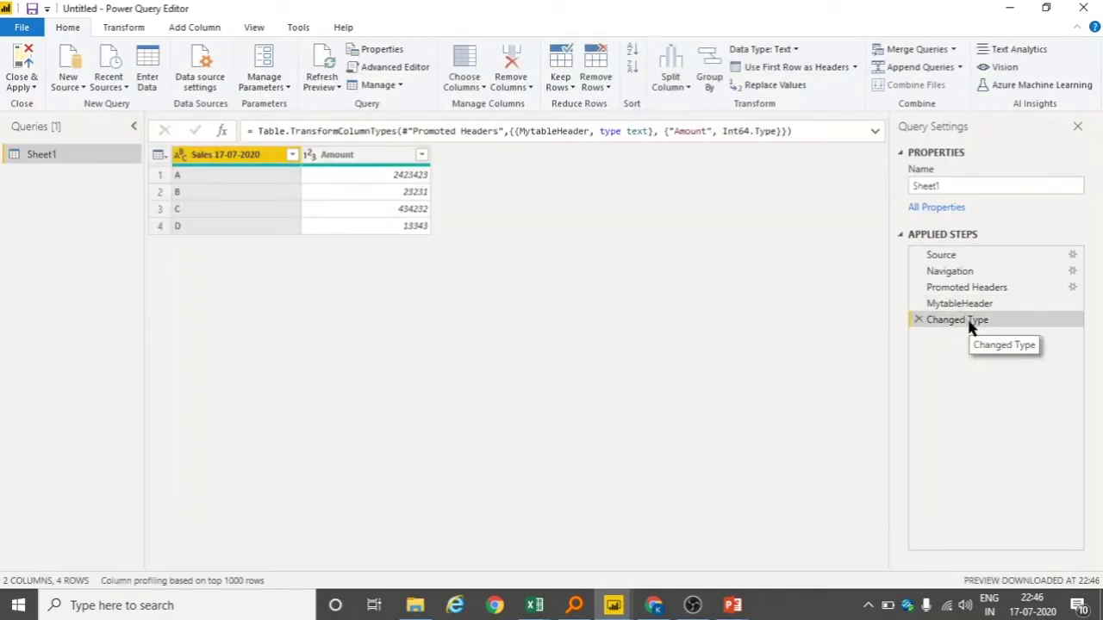
Rename the first column to Sales Person
double_click(222, 155)
text(Sales)
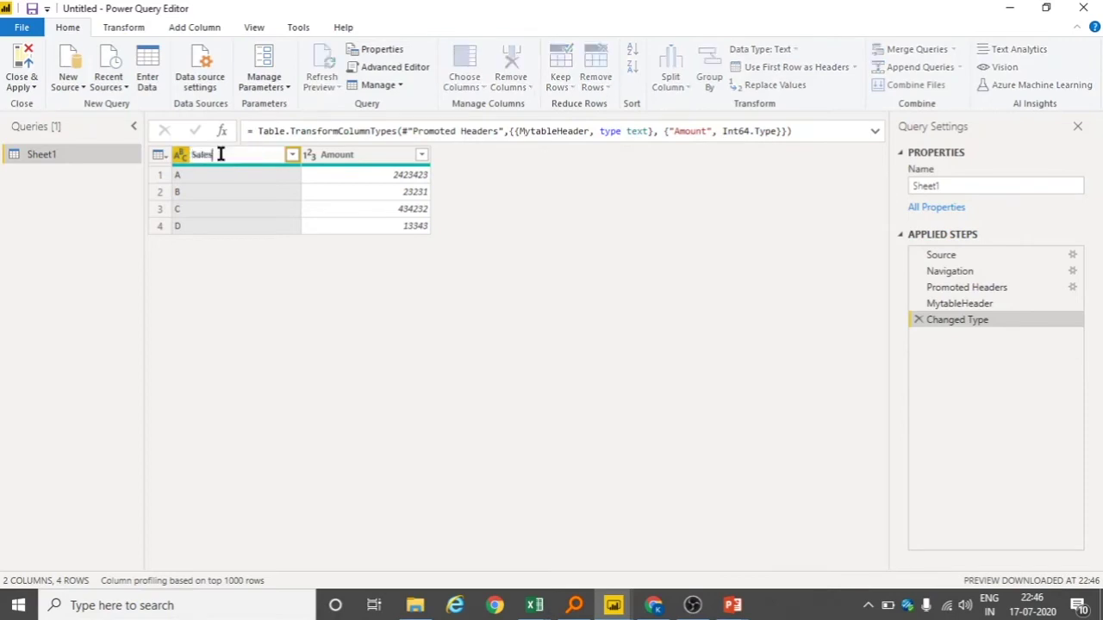
text( Person)
key(Return)
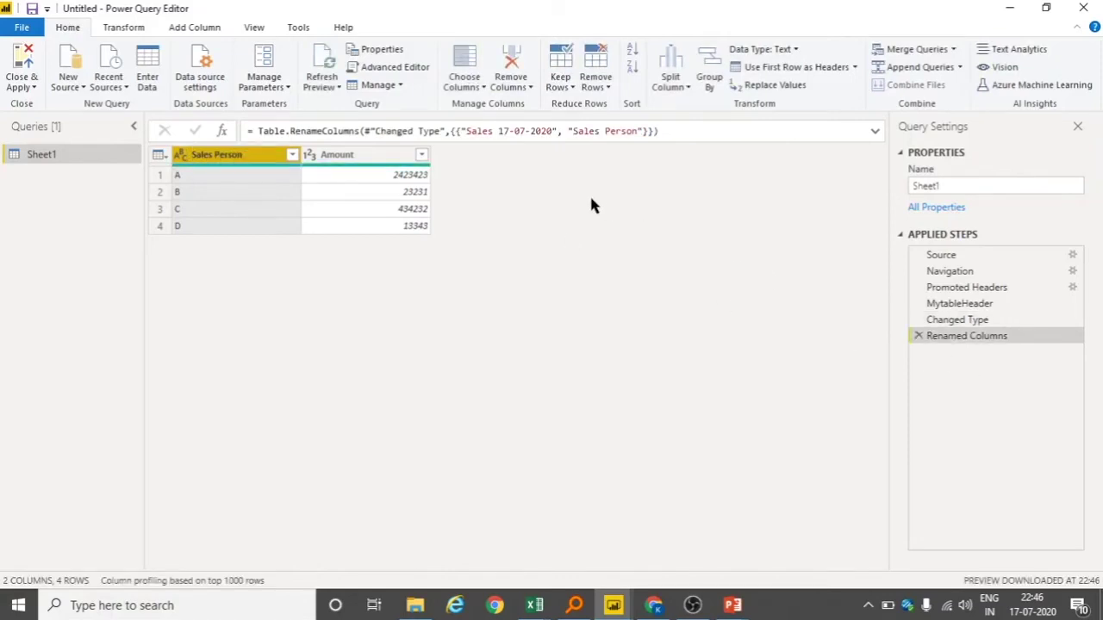
In the rename formula, replace "Sales 17-07-2020" with MytableHeader
click(557, 131)
drag(556, 131, 462, 132)
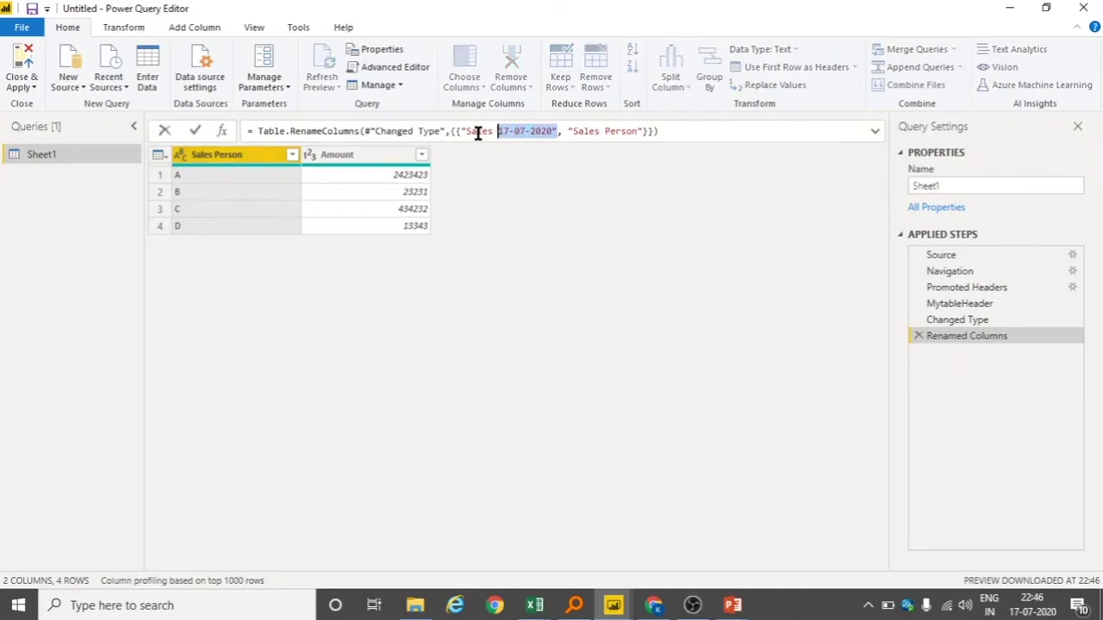
key(ctrl+v)
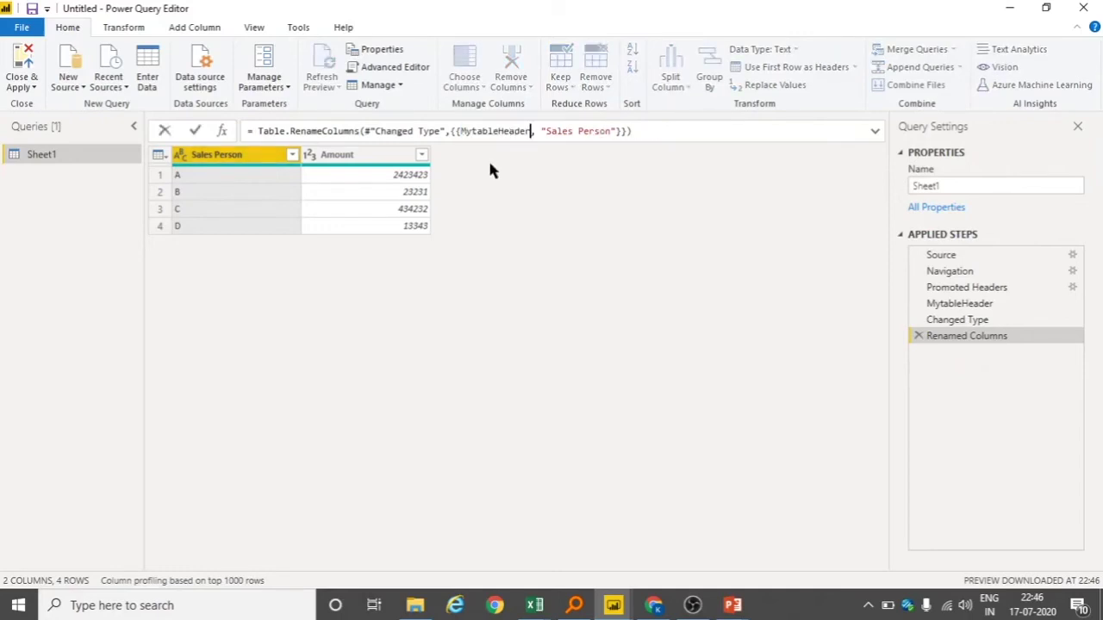
key(Return)
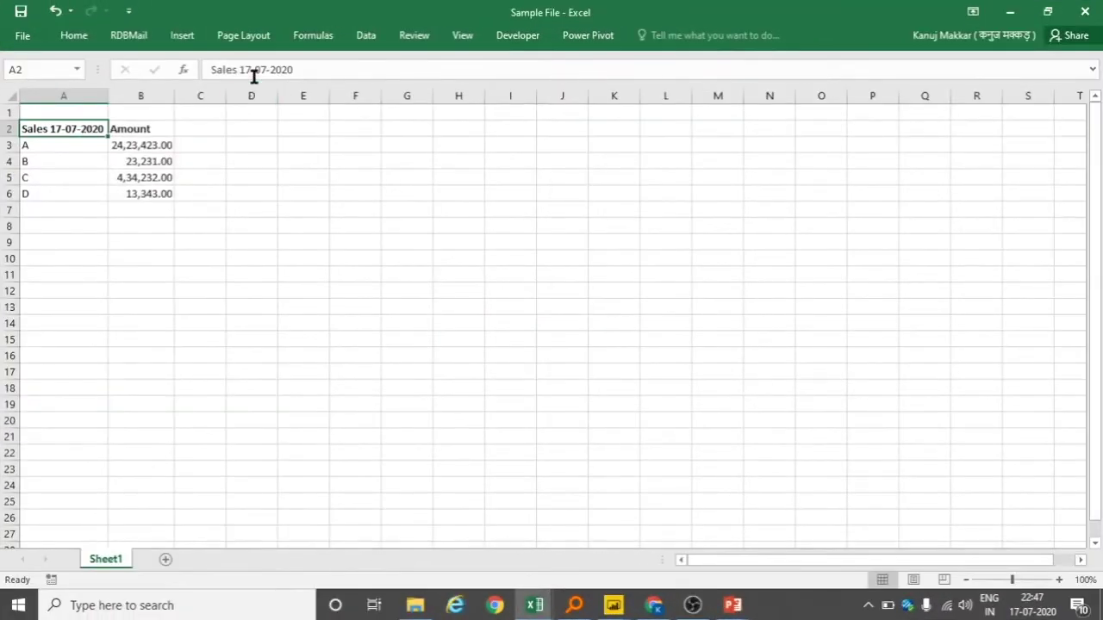
In Excel, change the A2 header to Sales 18-07-2020
click(250, 71)
key(BackSpace)
text(8-07-2020)
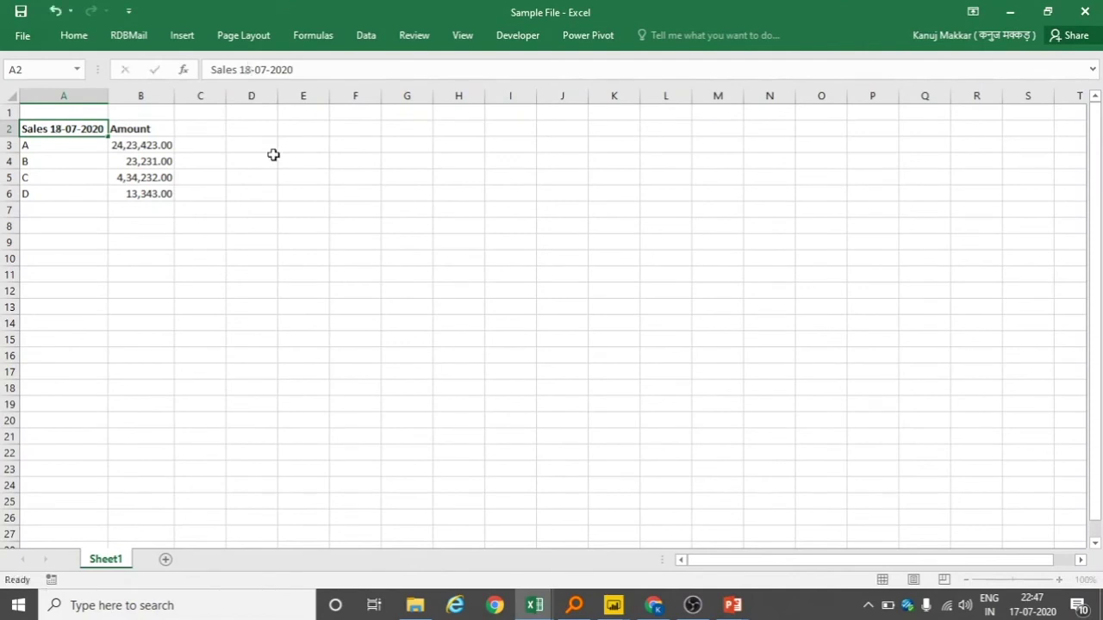
key(Return)
Enter 2,33,434 as the Amount for item A
key(Tab)
text(2,33,434)
key(Return)
key(Up)
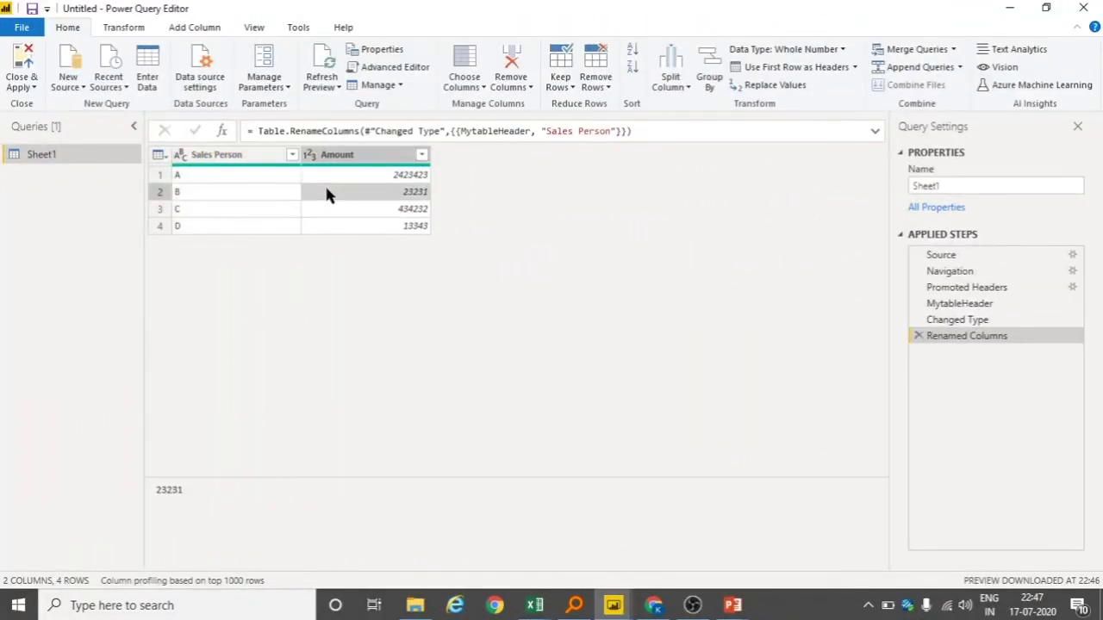
Refresh the preview, confirm MytableHeader returns Sales 18-07-2020, and open the query's full M code
click(318, 56)
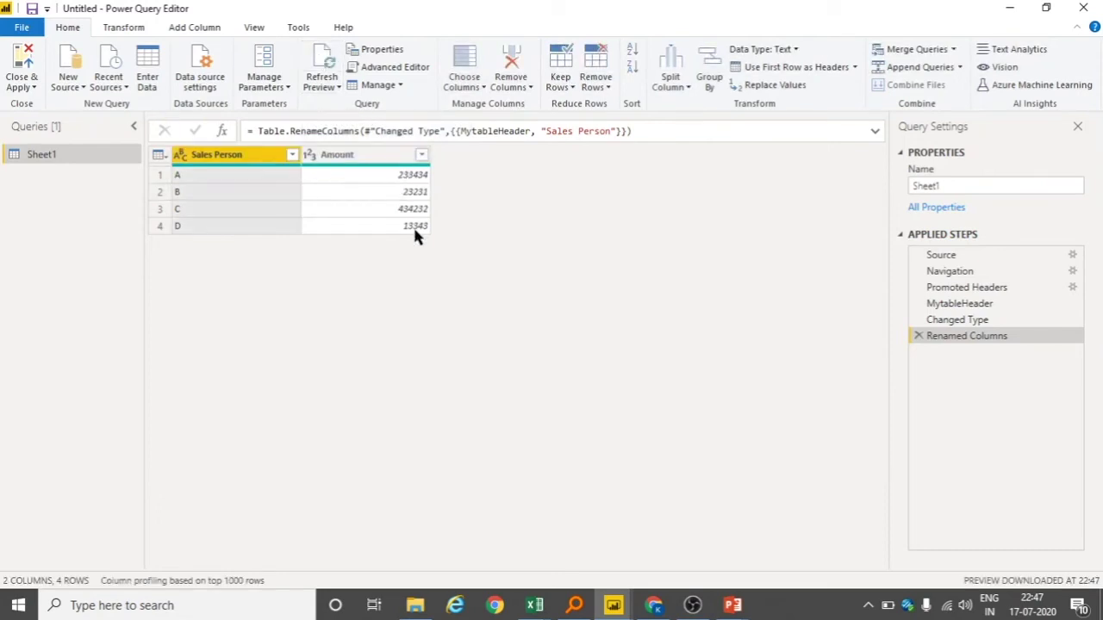
click(986, 307)
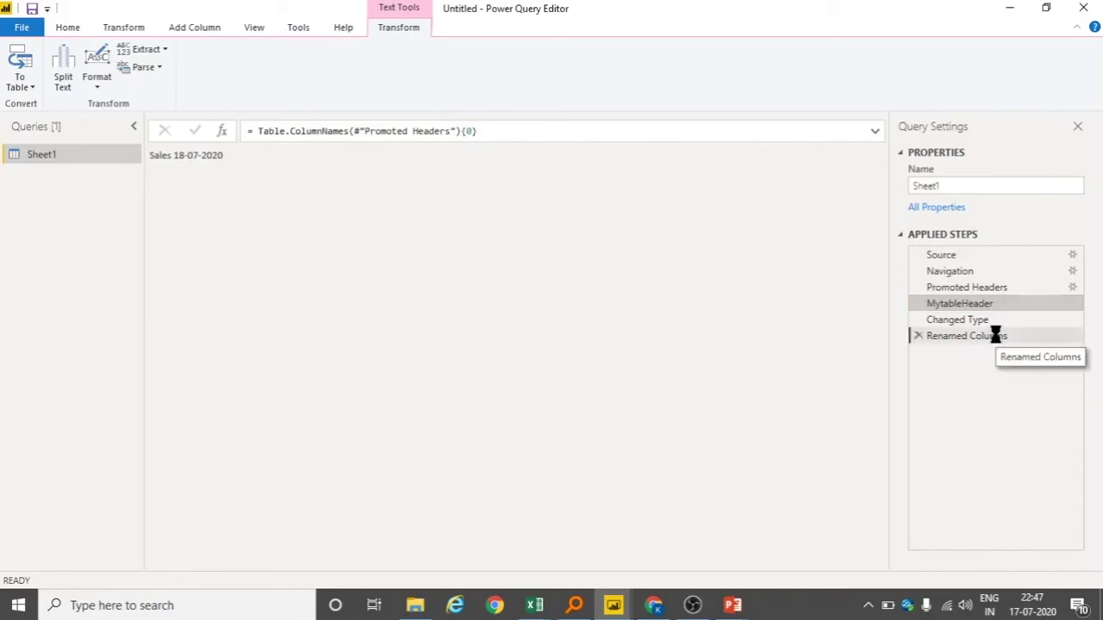
click(995, 336)
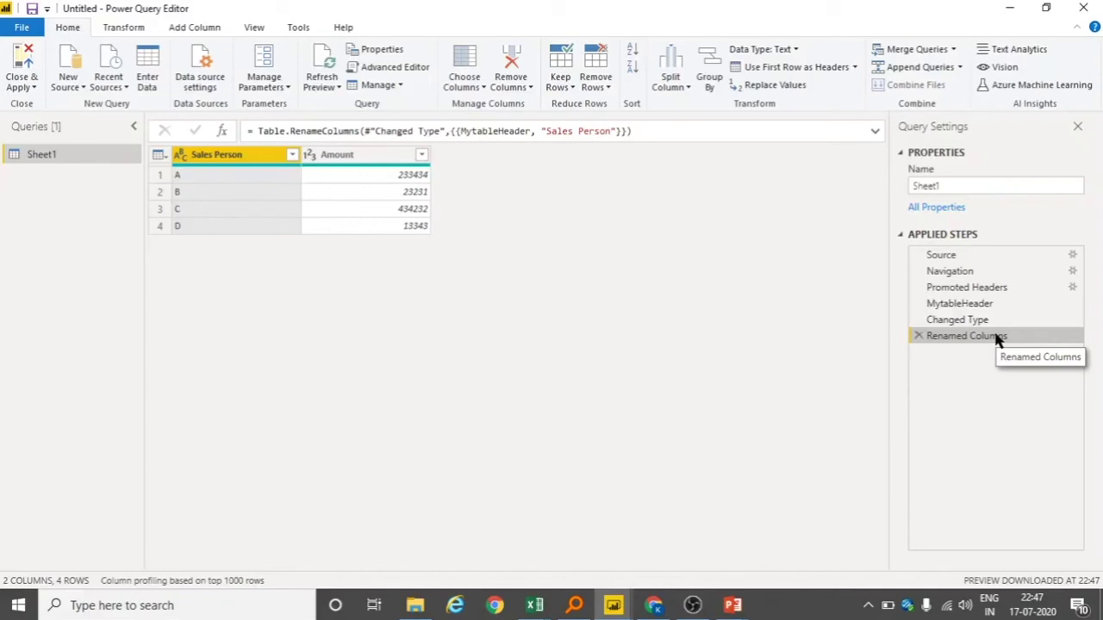
click(410, 68)
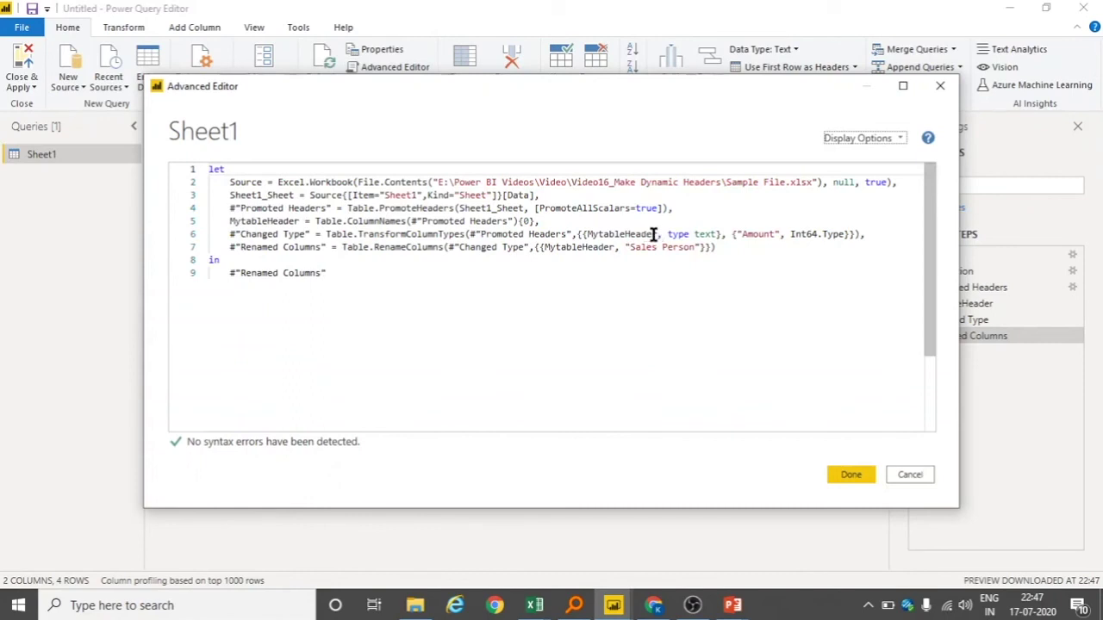
Copy Table.ColumnNames(#"Promoted Headers"){0} from line 5 and paste it over MytableHeader in Changed Type
drag(315, 222, 534, 220)
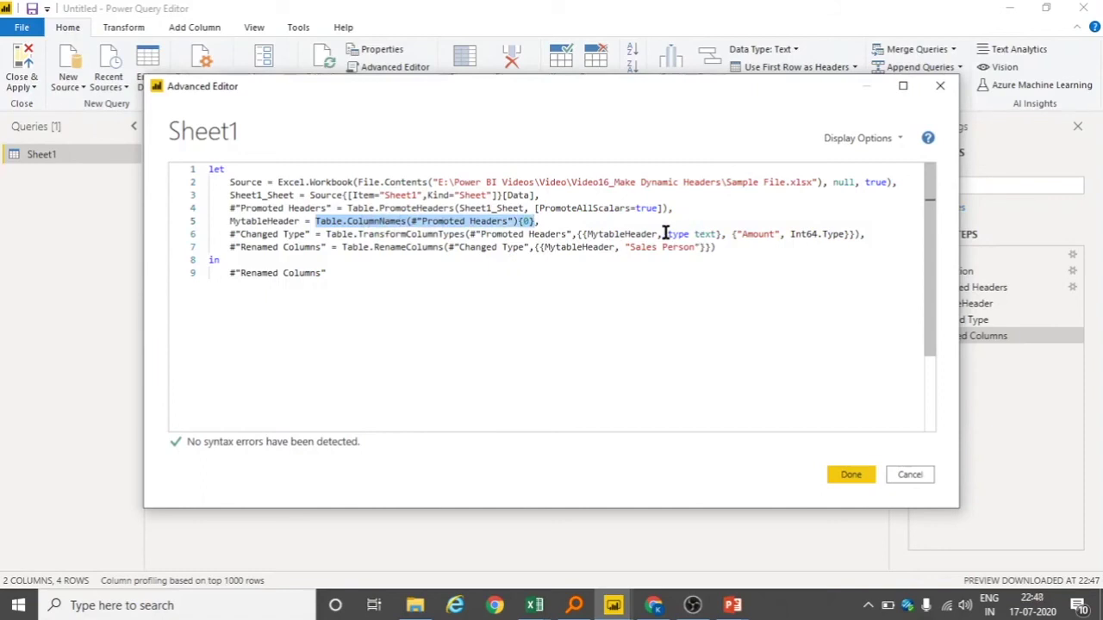
key(ctrl+c)
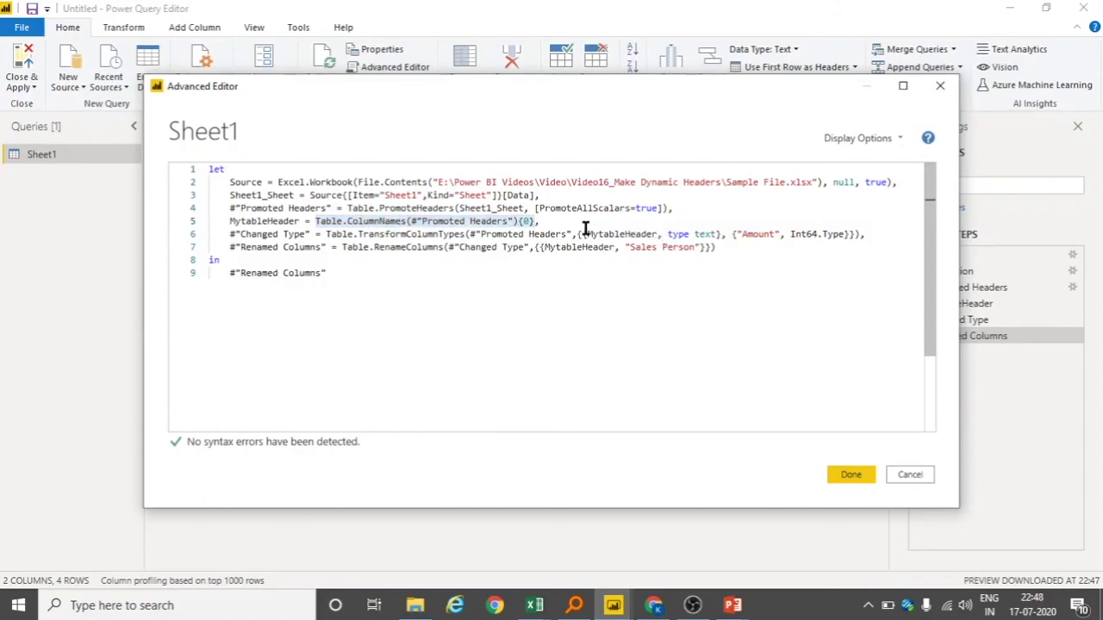
click(586, 234)
drag(588, 233, 654, 232)
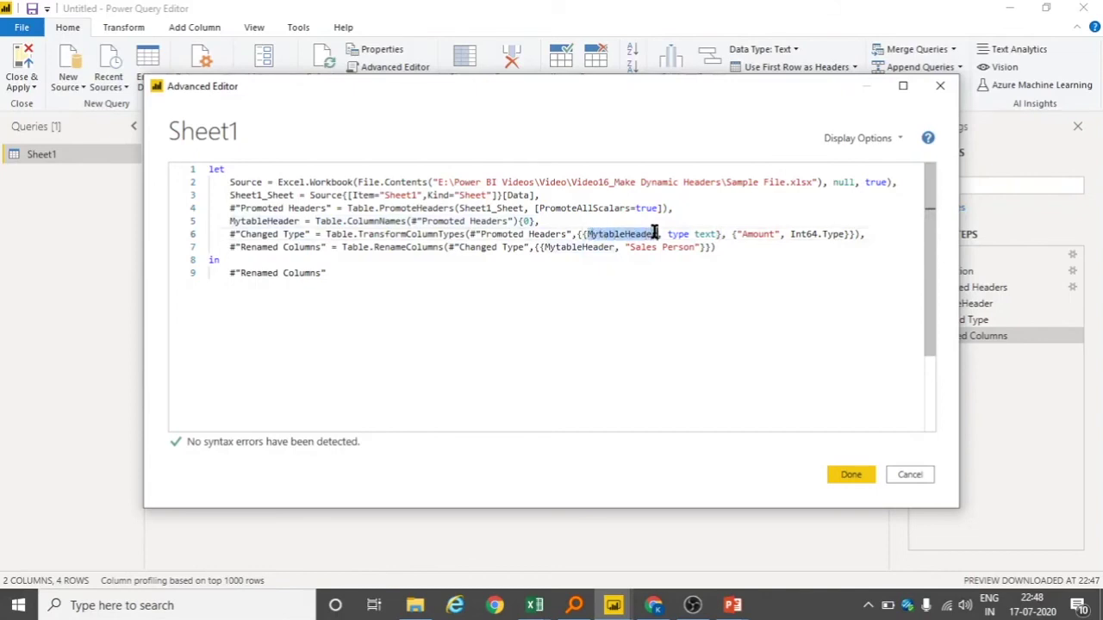
key(ctrl+v)
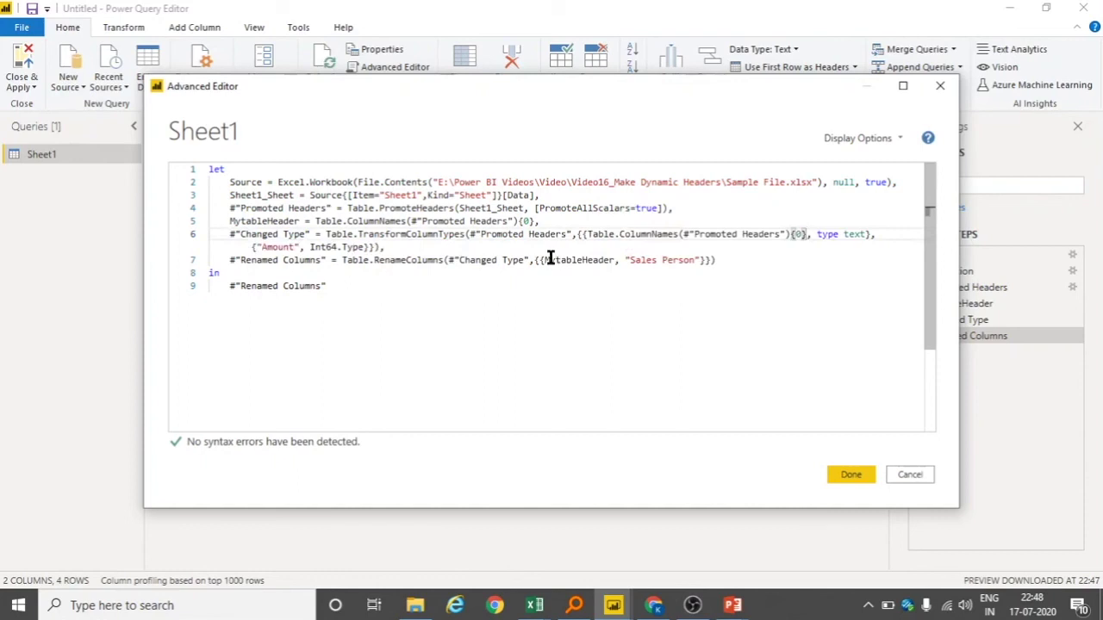
Paste the same expression over MytableHeader in Renamed Columns, save the code, and recheck MytableHeader
drag(544, 259, 612, 260)
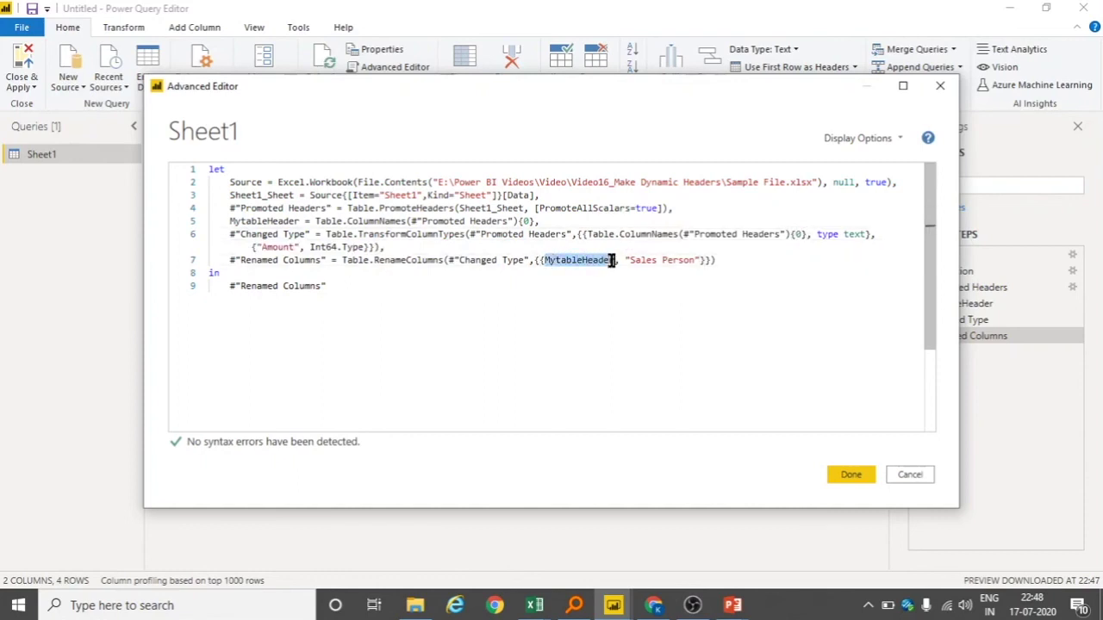
key(ctrl+v)
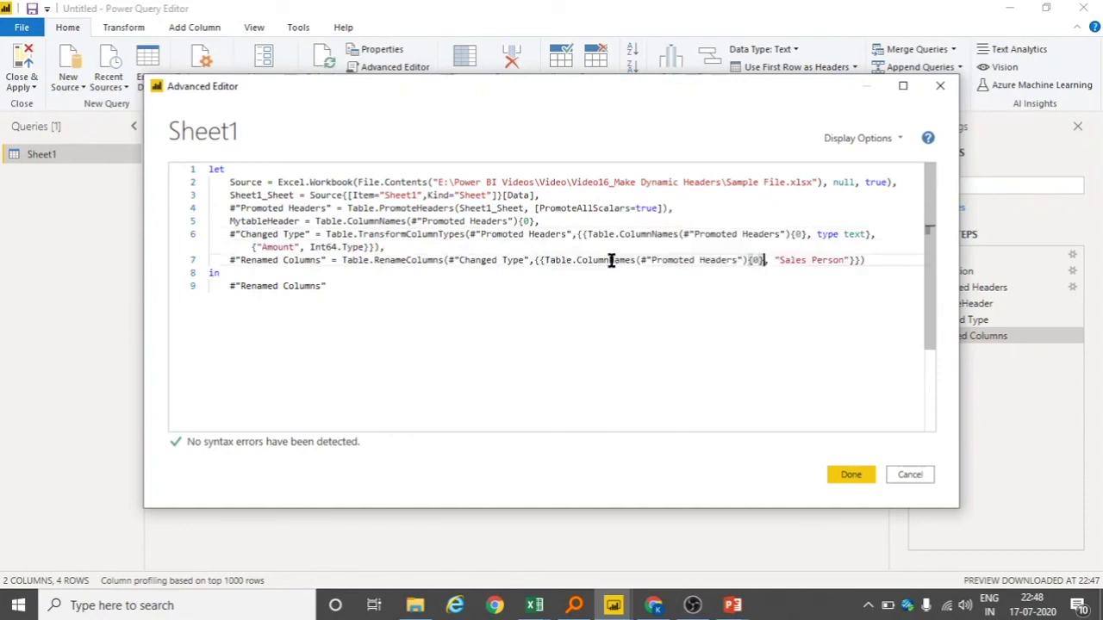
click(847, 474)
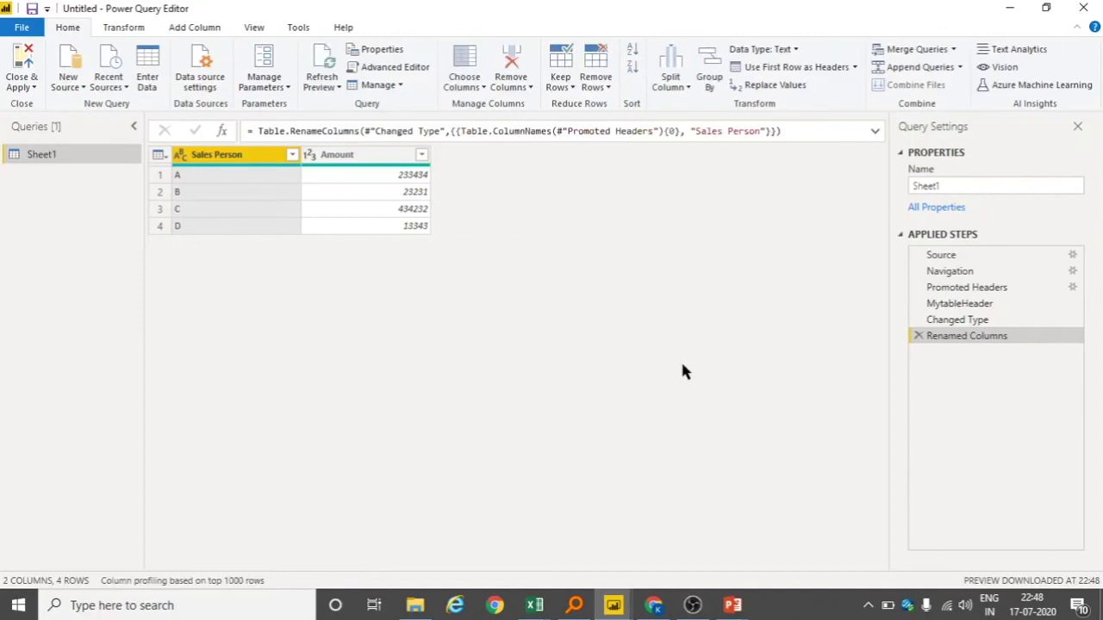
click(920, 306)
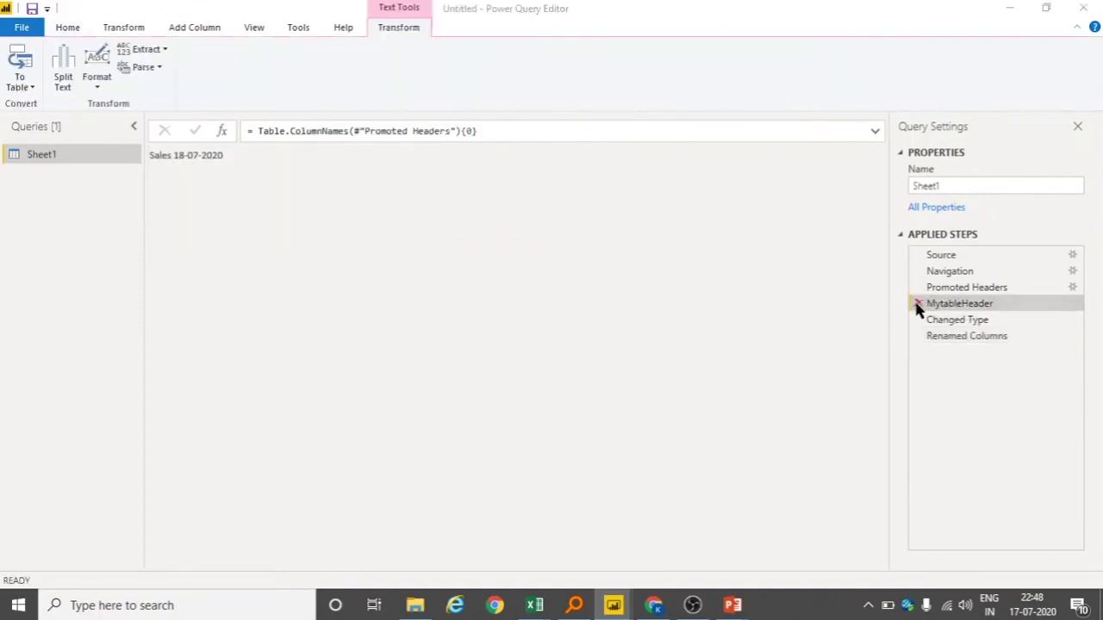
Delete the MytableHeader step and review the Table.ColumnNames reference in the Changed Type formula
click(918, 305)
click(629, 334)
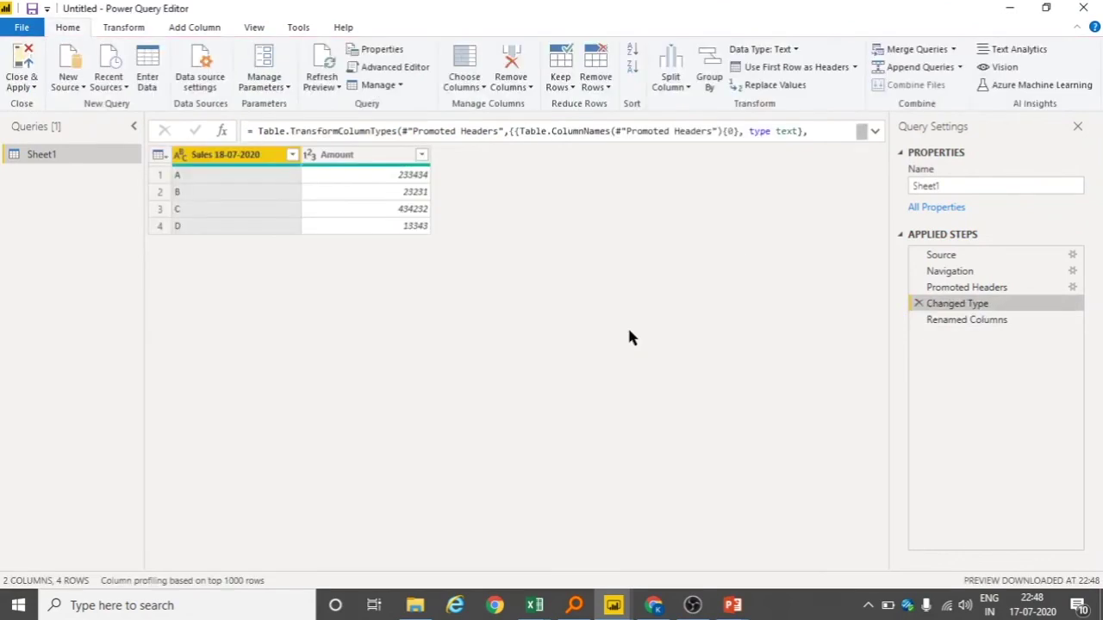
click(874, 132)
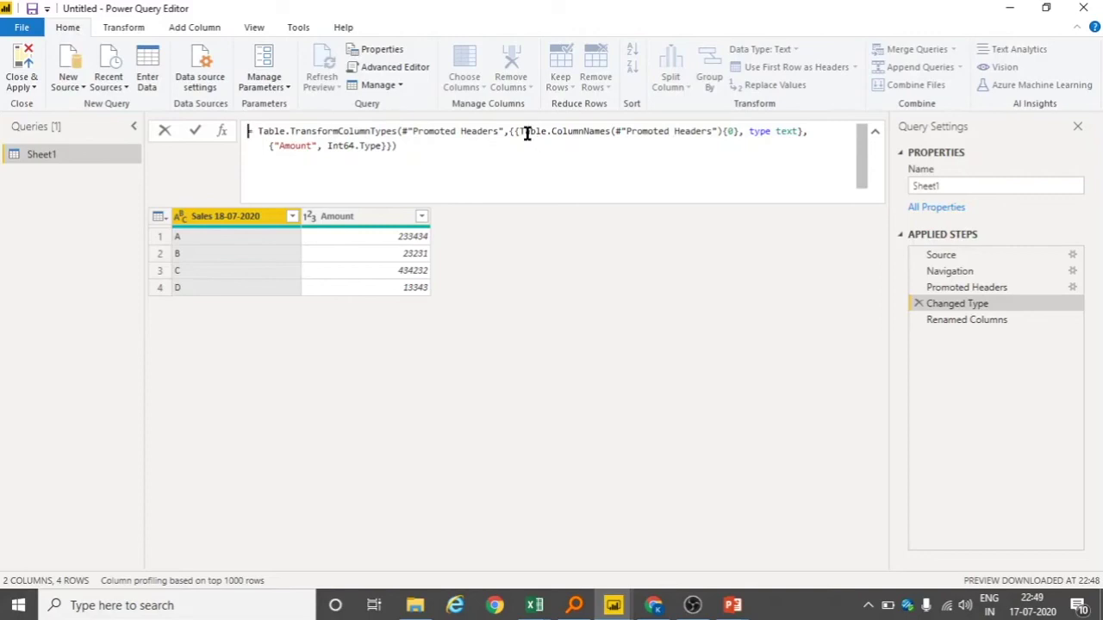
drag(515, 134, 720, 134)
click(705, 163)
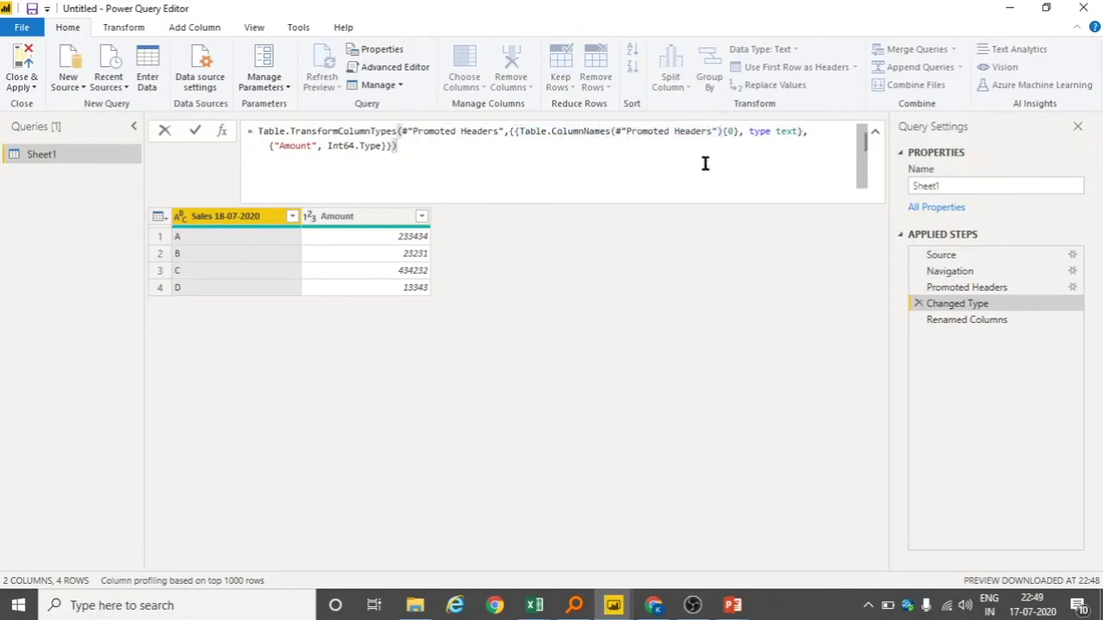